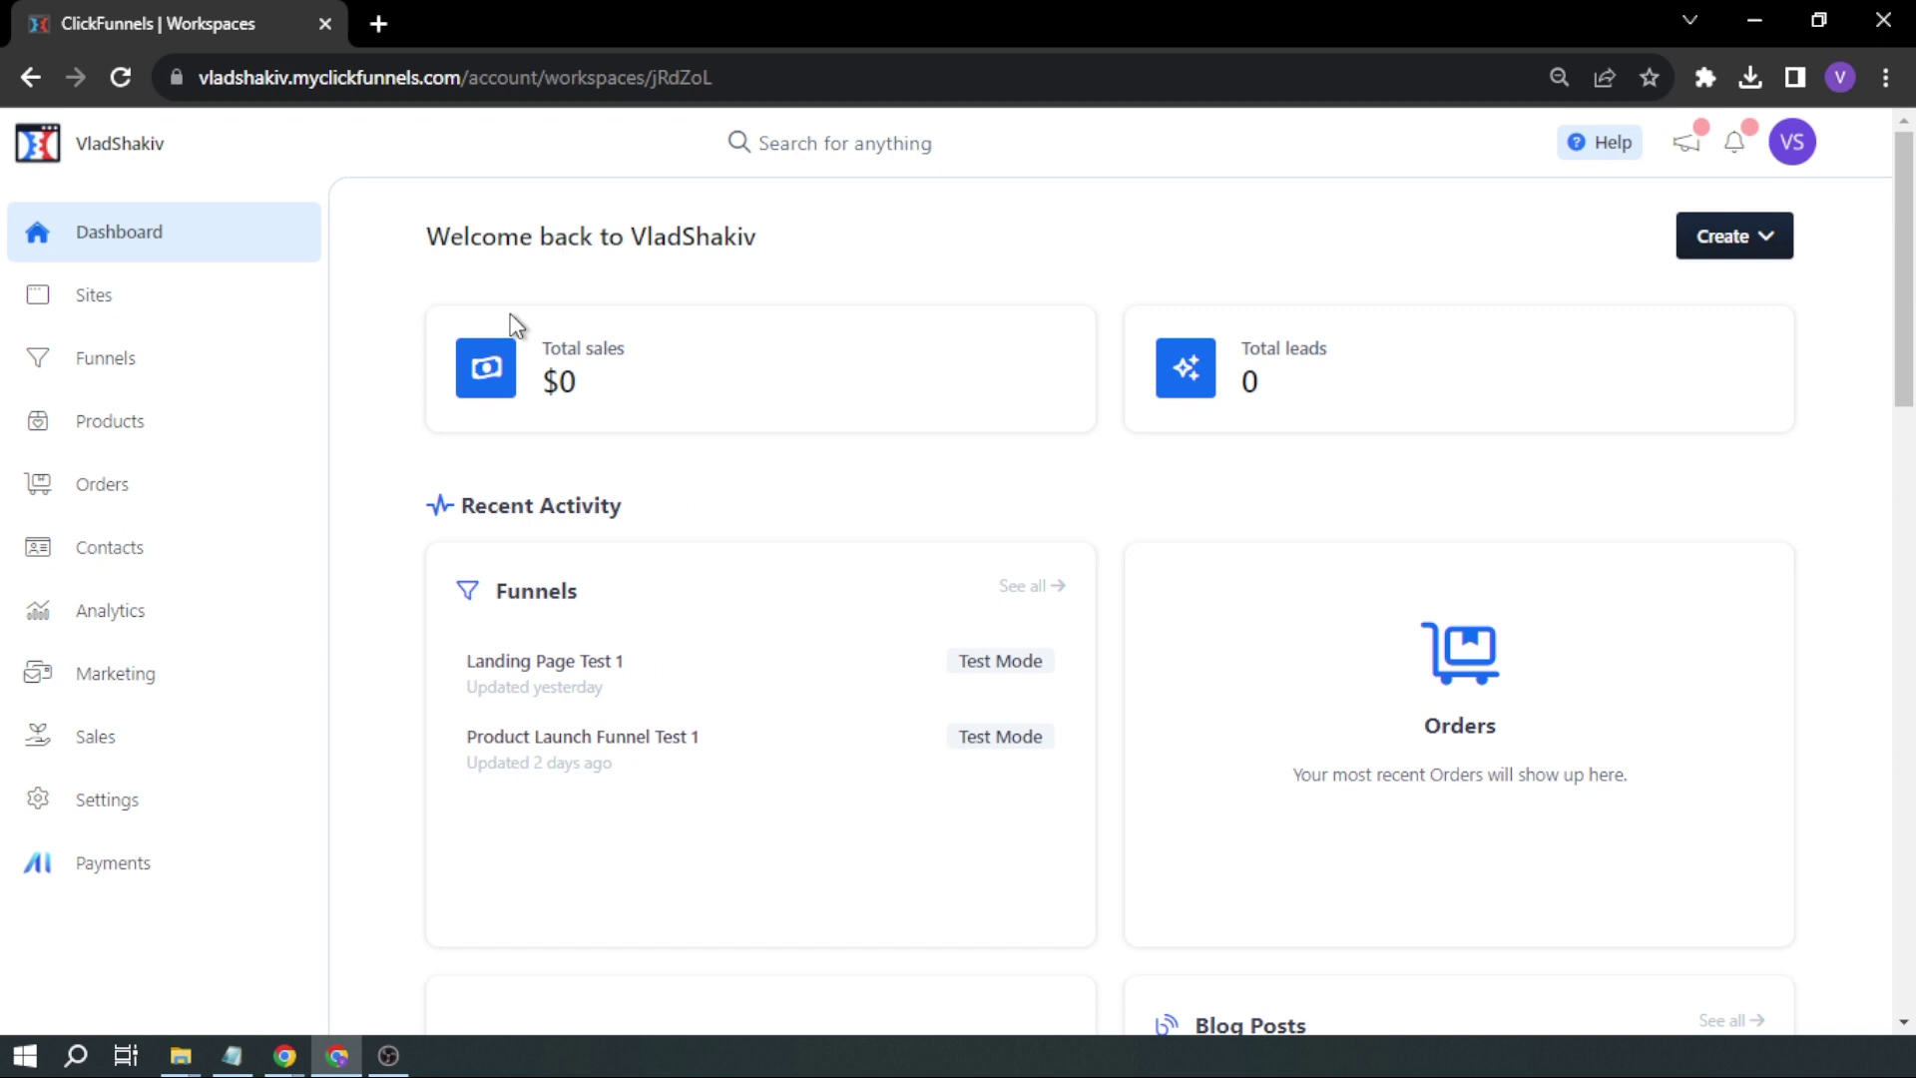
Step: Go to the Funnels list to reach the Product Launch funnel's Sales Test 1 page
left_click(140, 374)
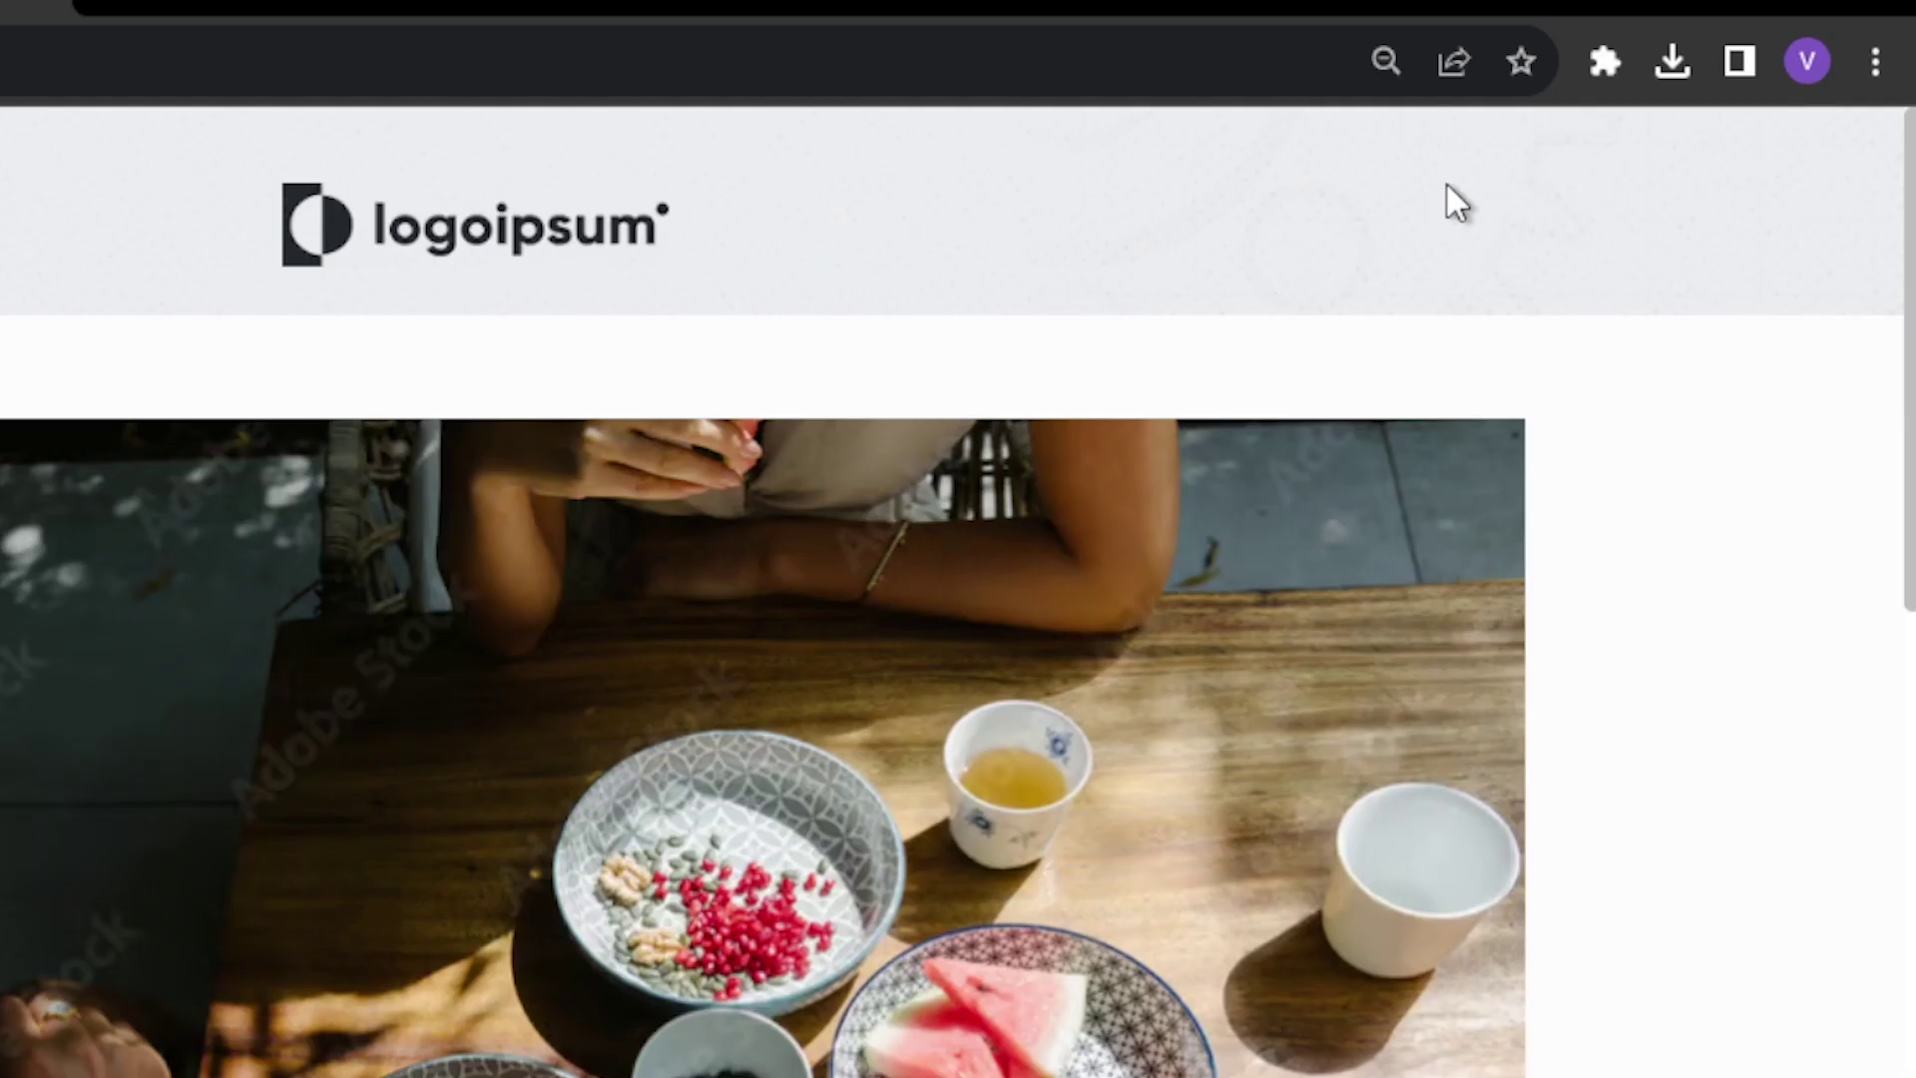
Step: Check the live sales page with Meta Pixel Helper and confirm 'No pixels found'
left_click(1599, 65)
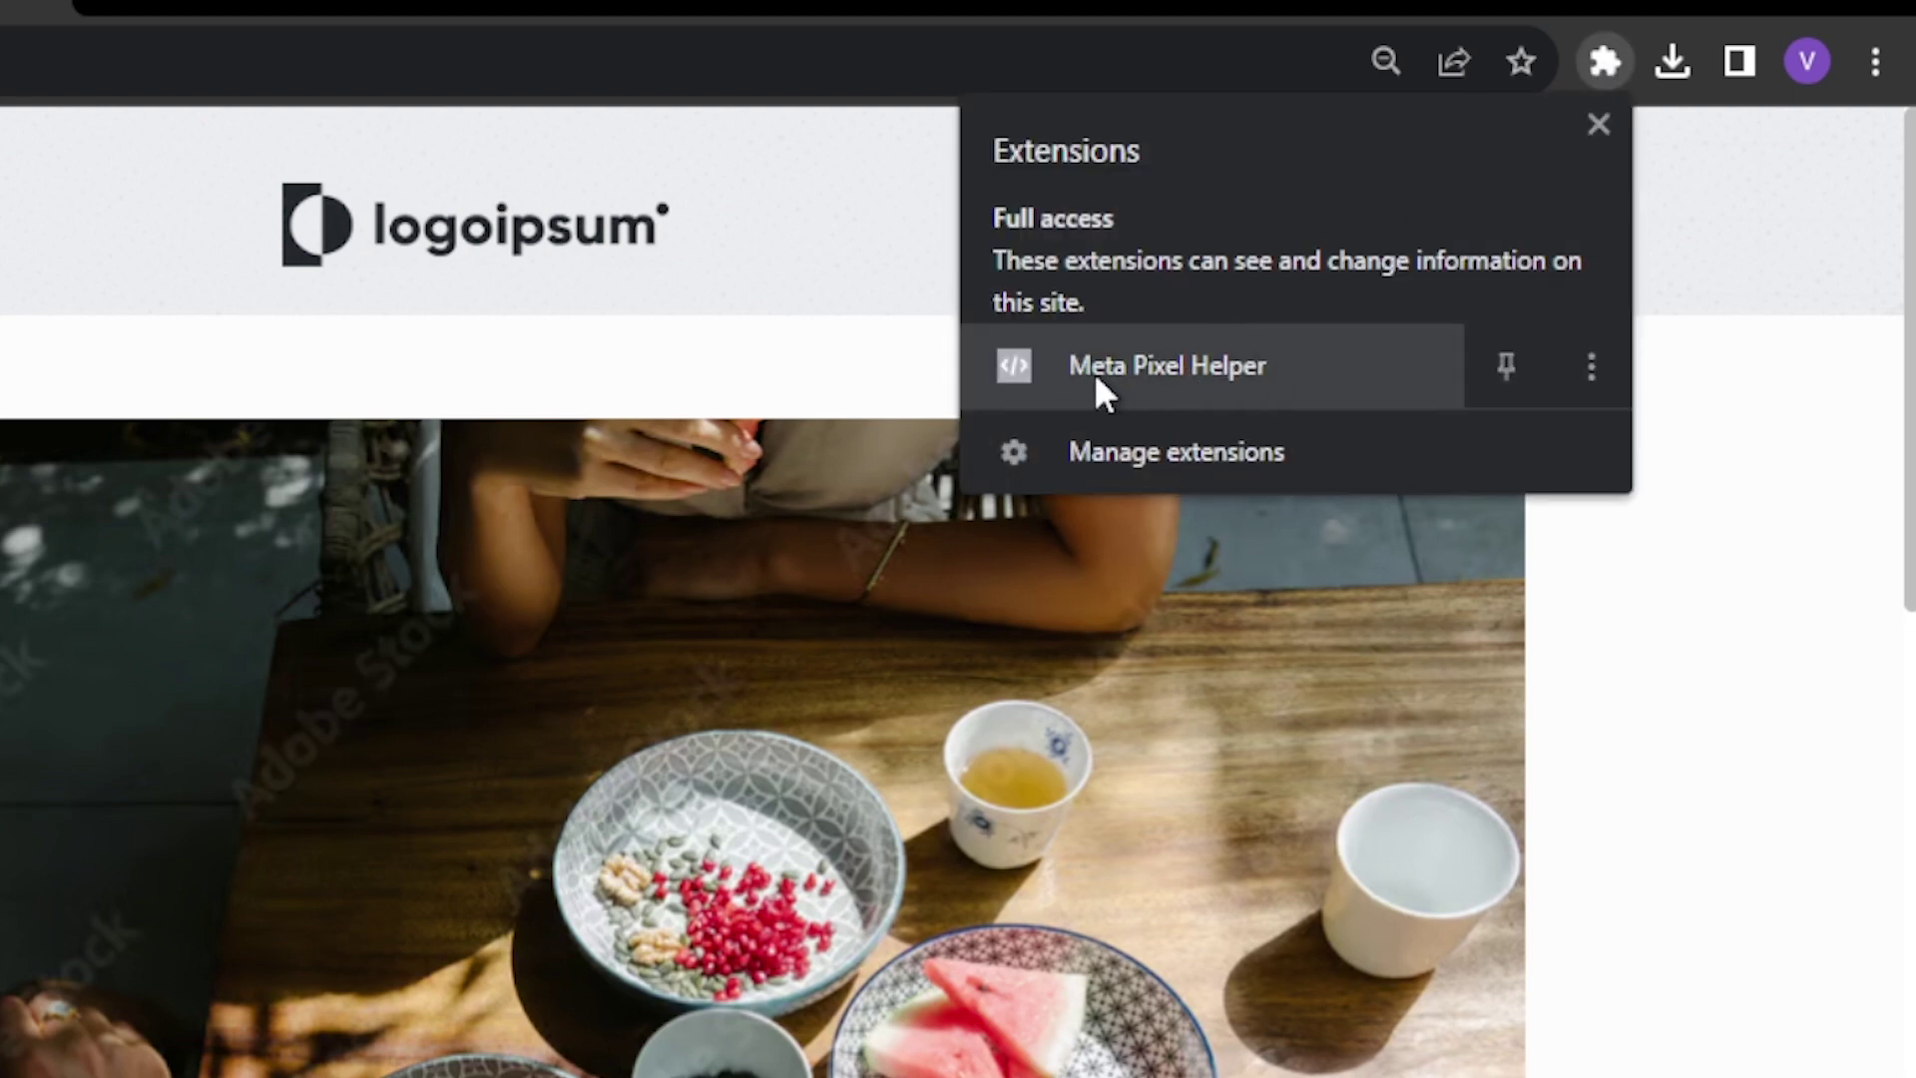
left_click(1228, 370)
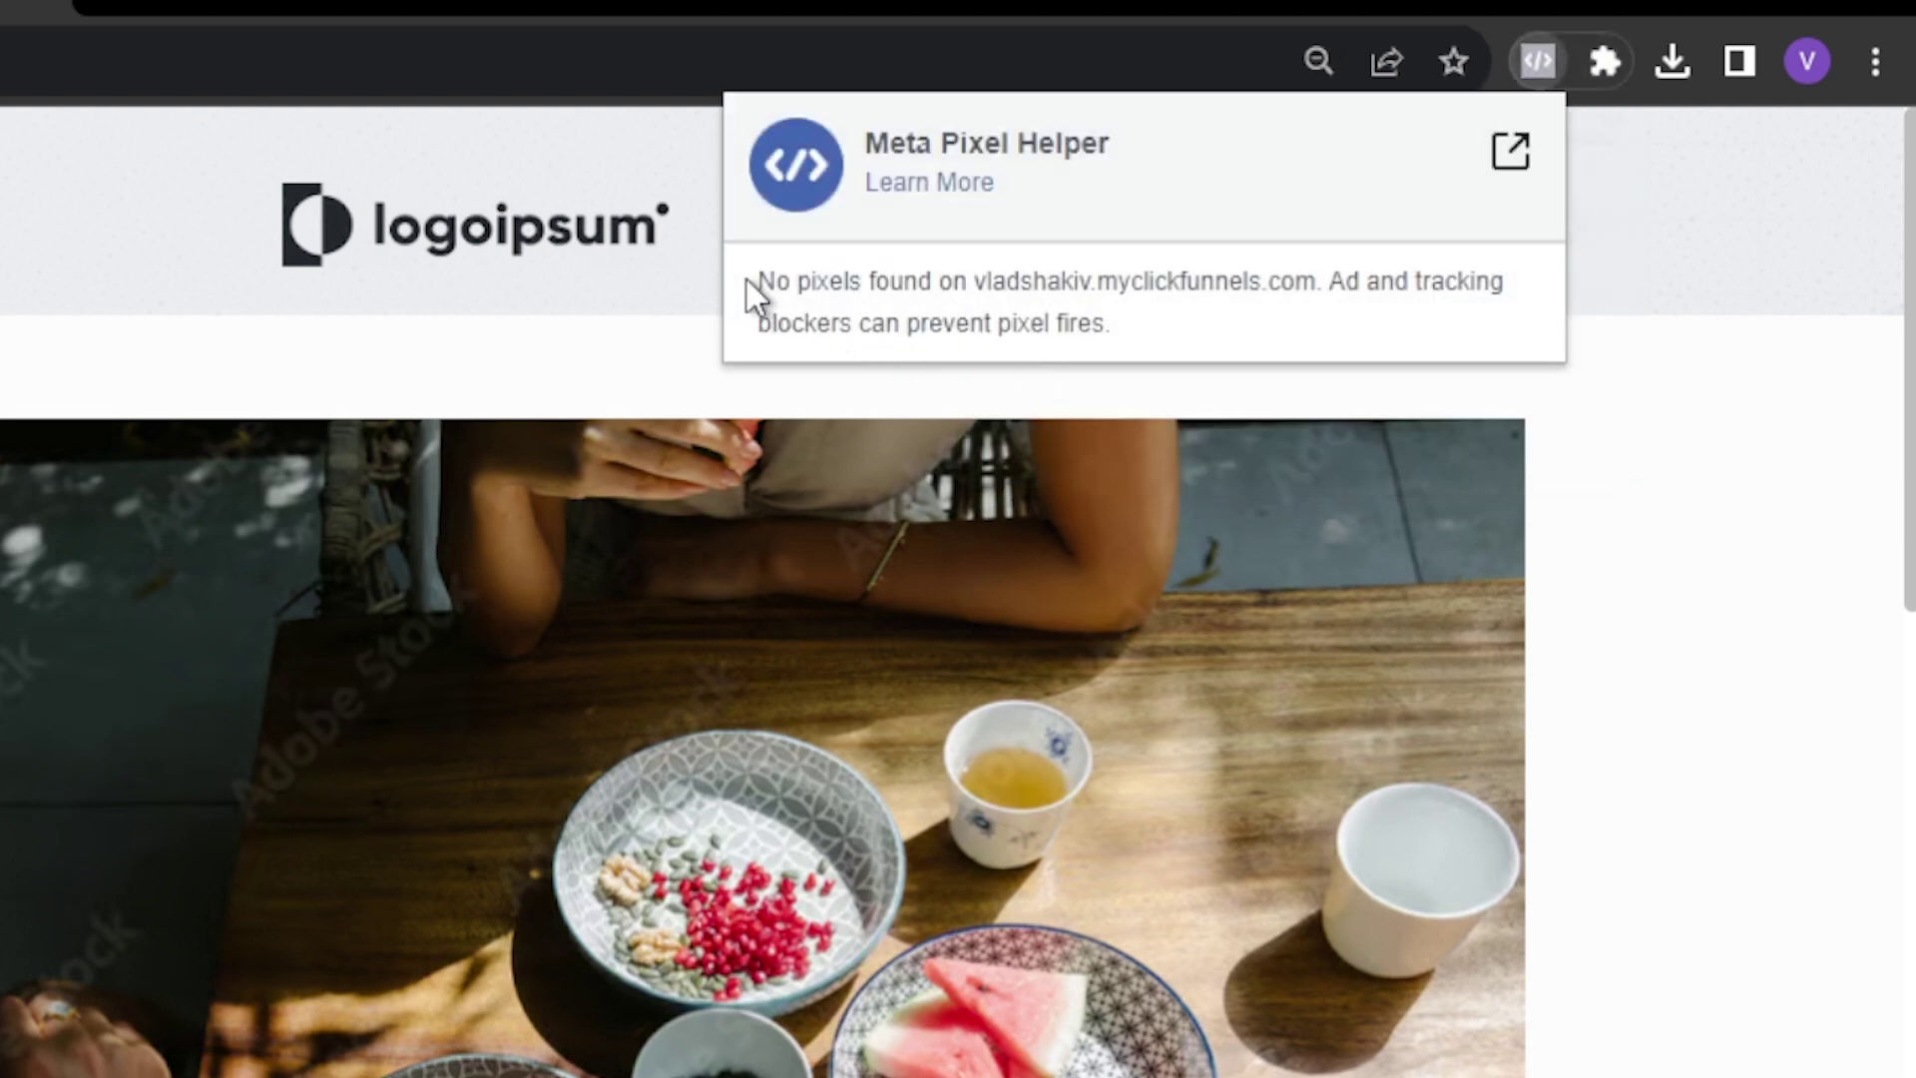
left_click_drag(748, 280, 897, 279)
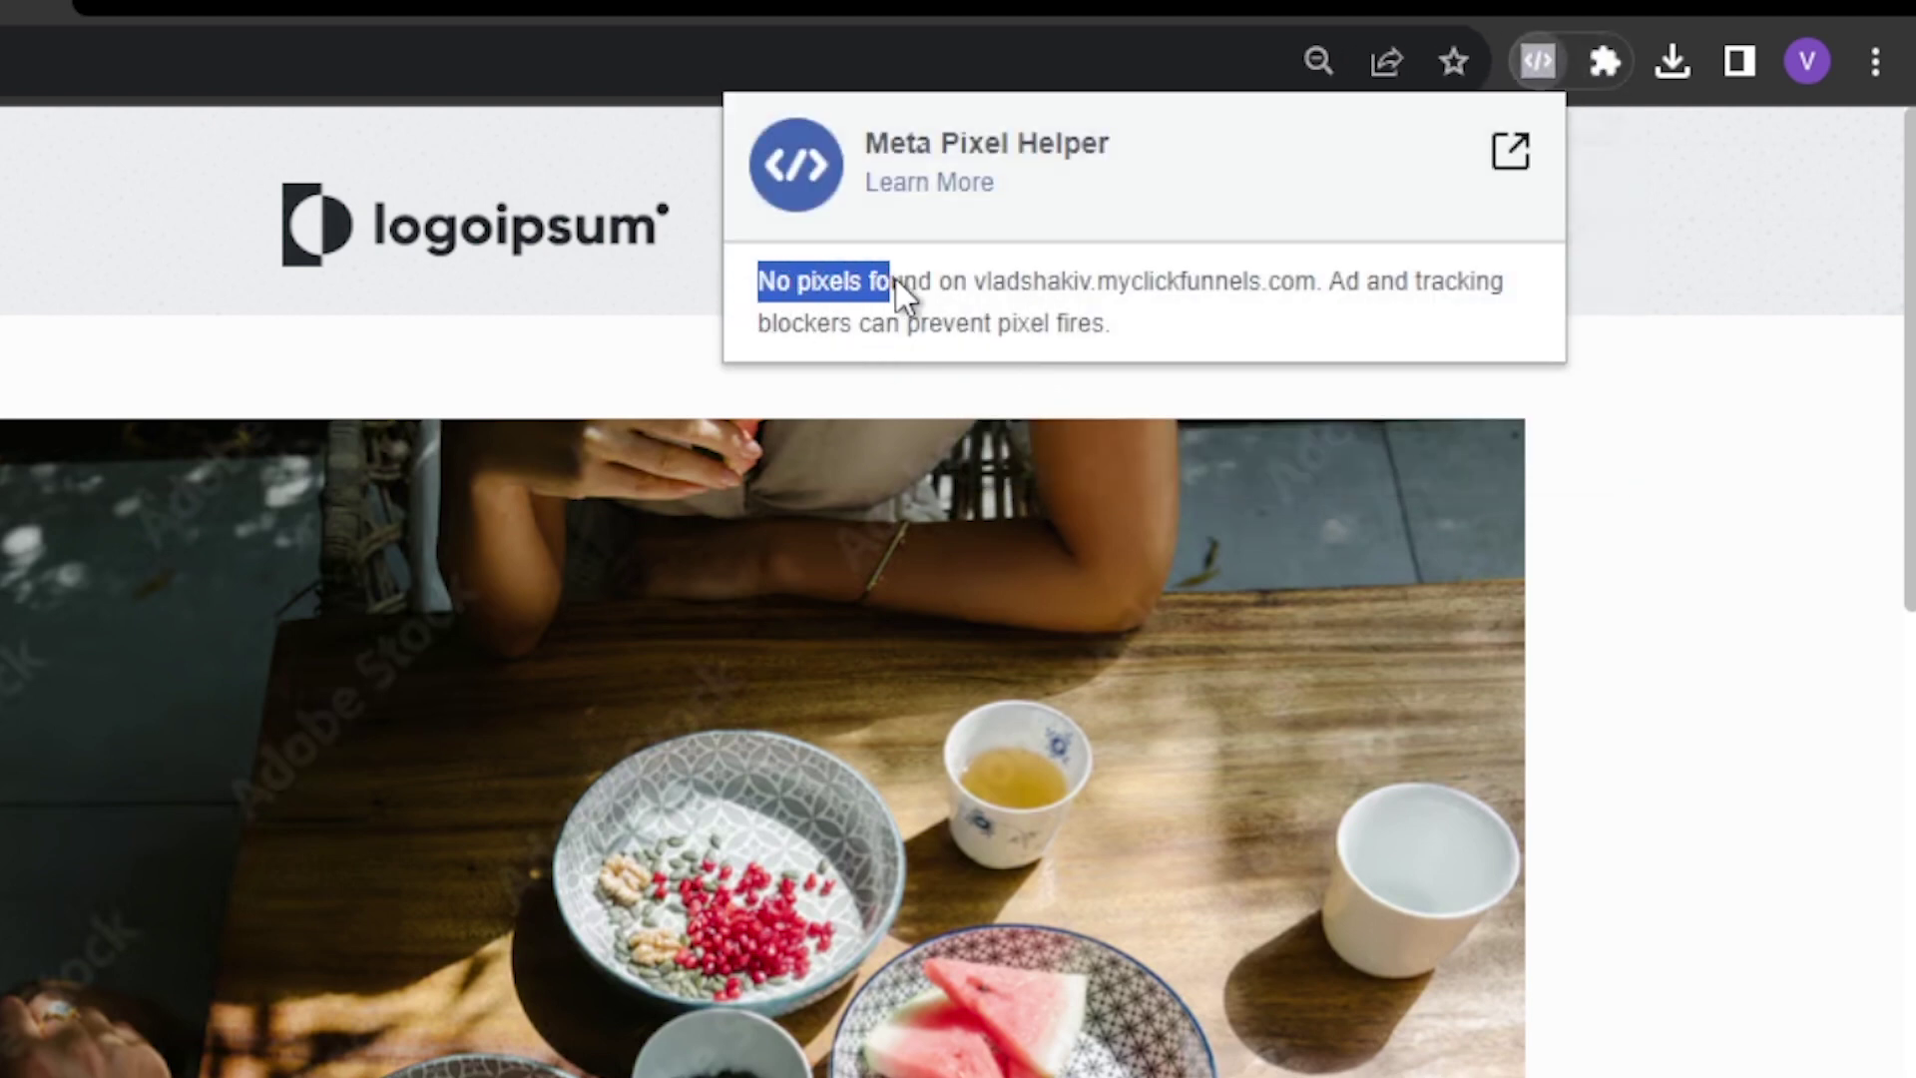
left_click(382, 366)
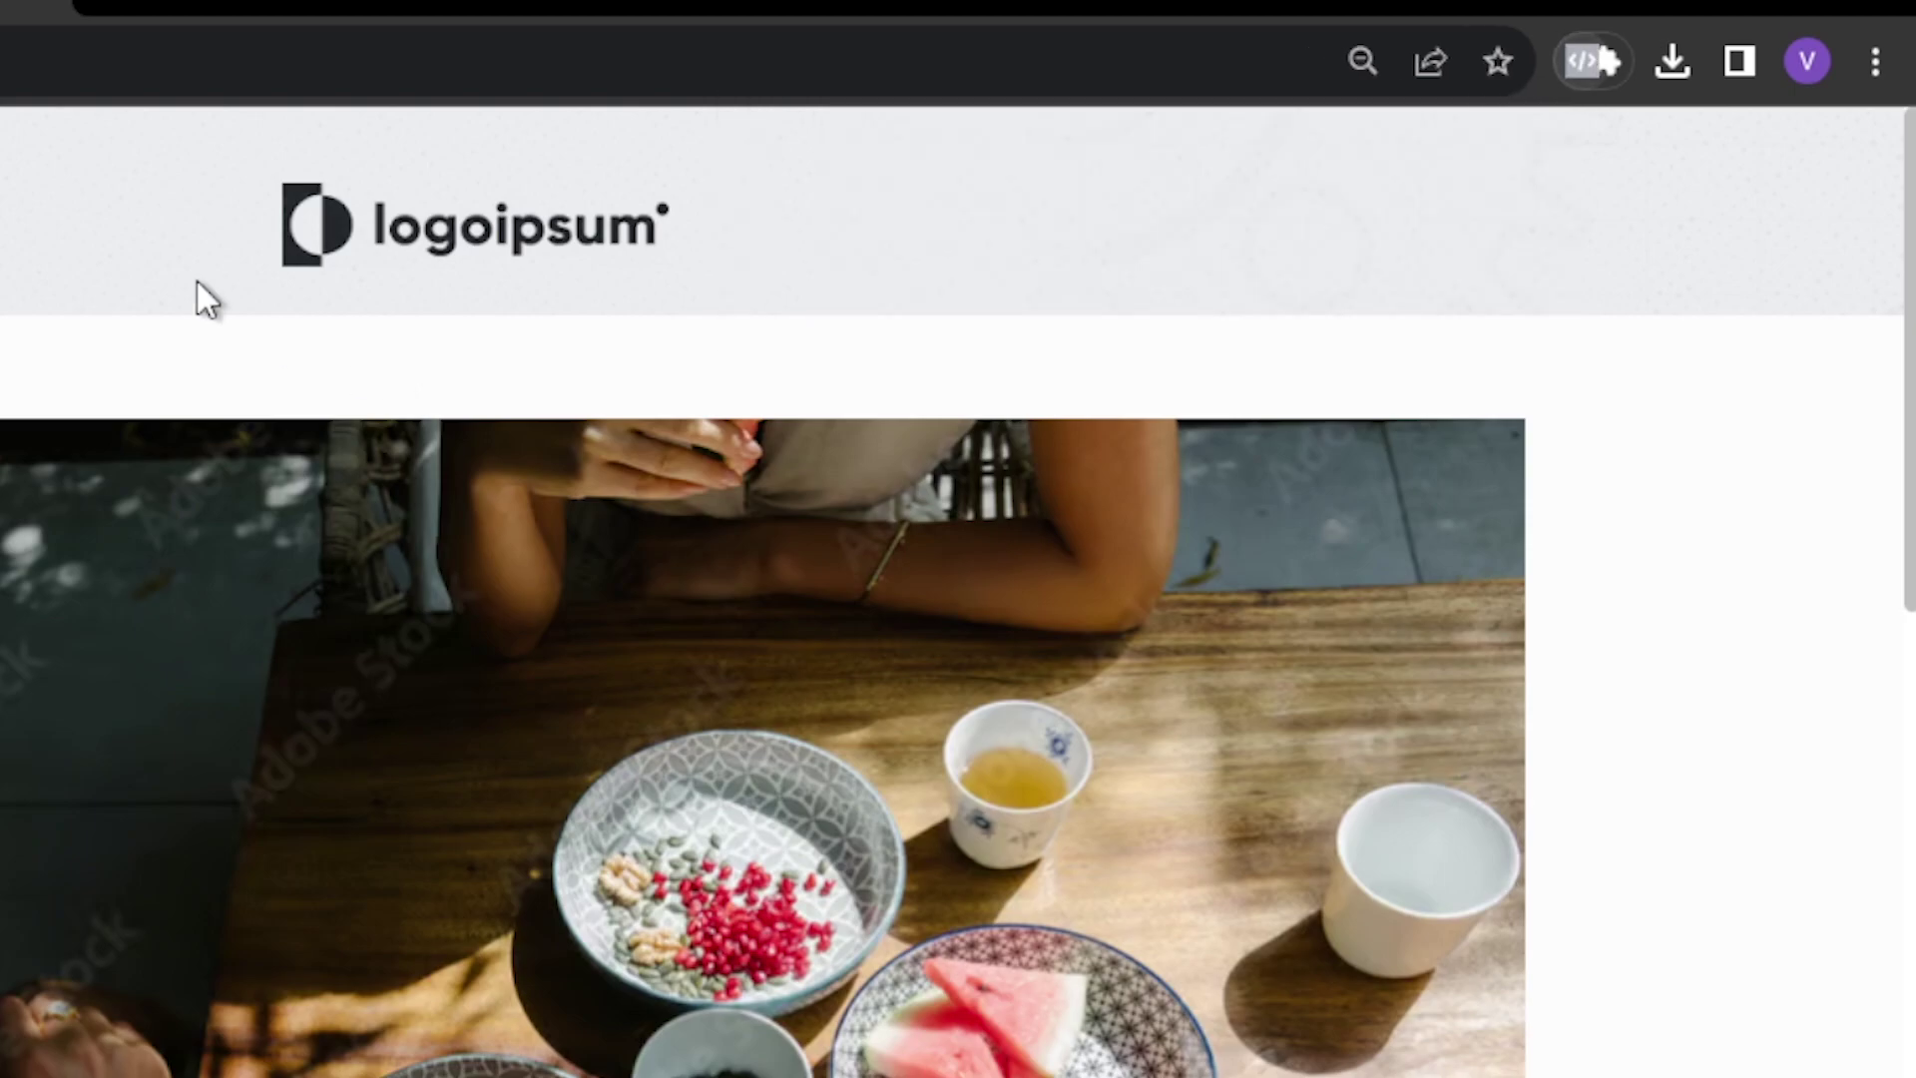
Step: Open Sales Test 1's Header Code in Product Launch Funnel Test 1 and copy the Meta Pixel base code
left_click(660, 23)
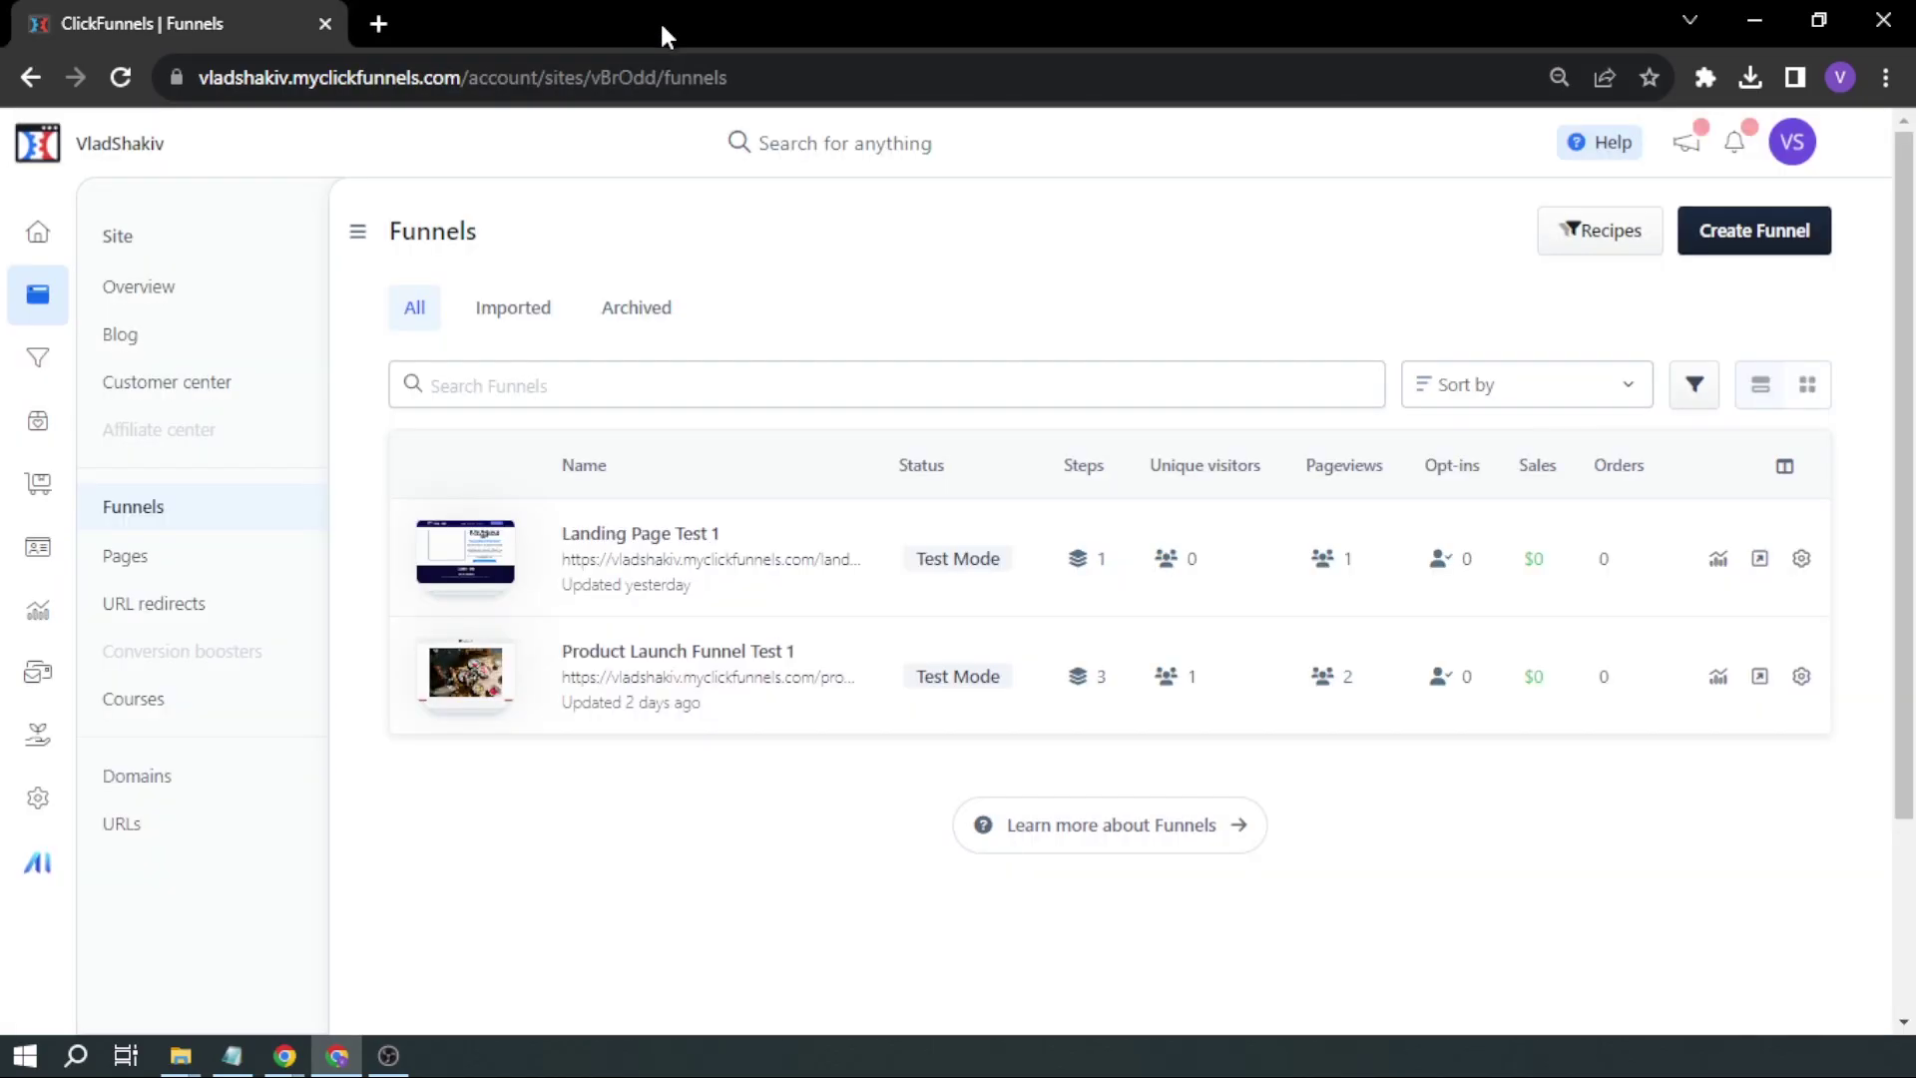
left_click(718, 659)
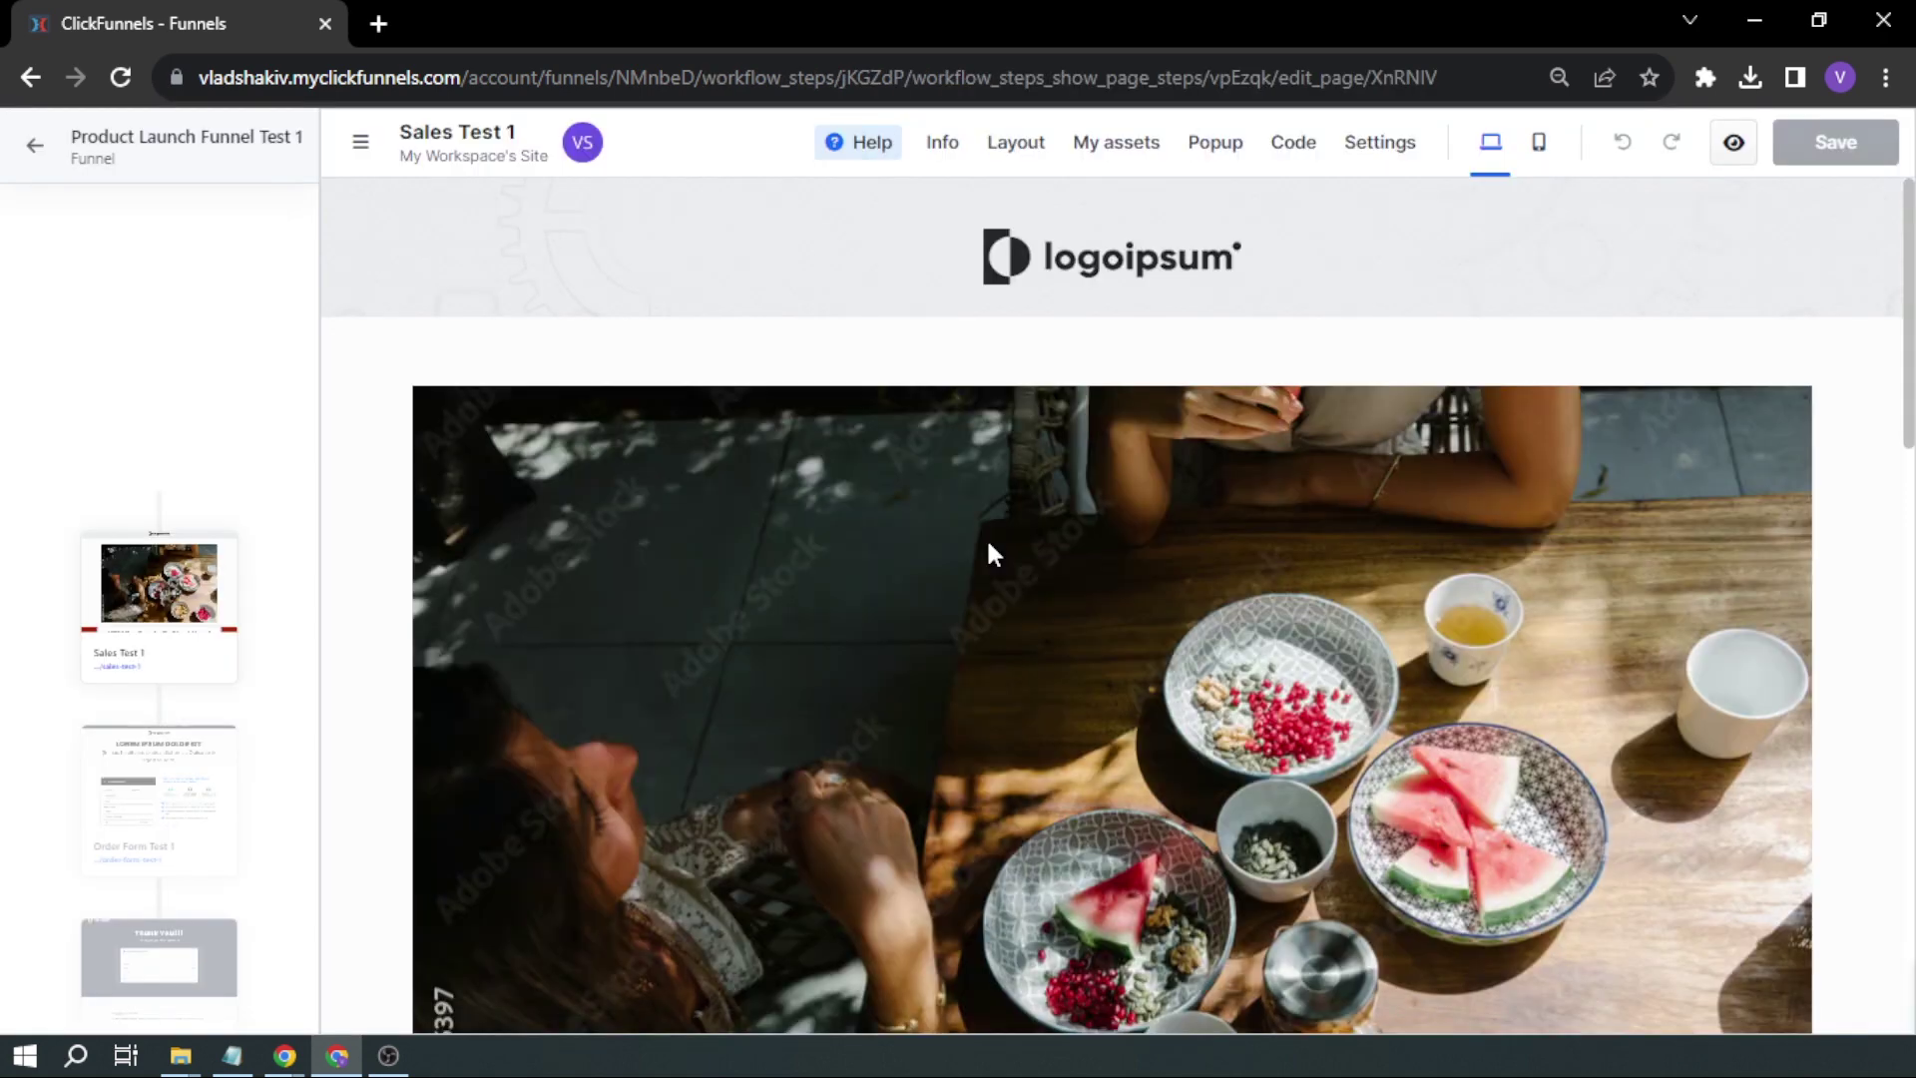
left_click(1294, 151)
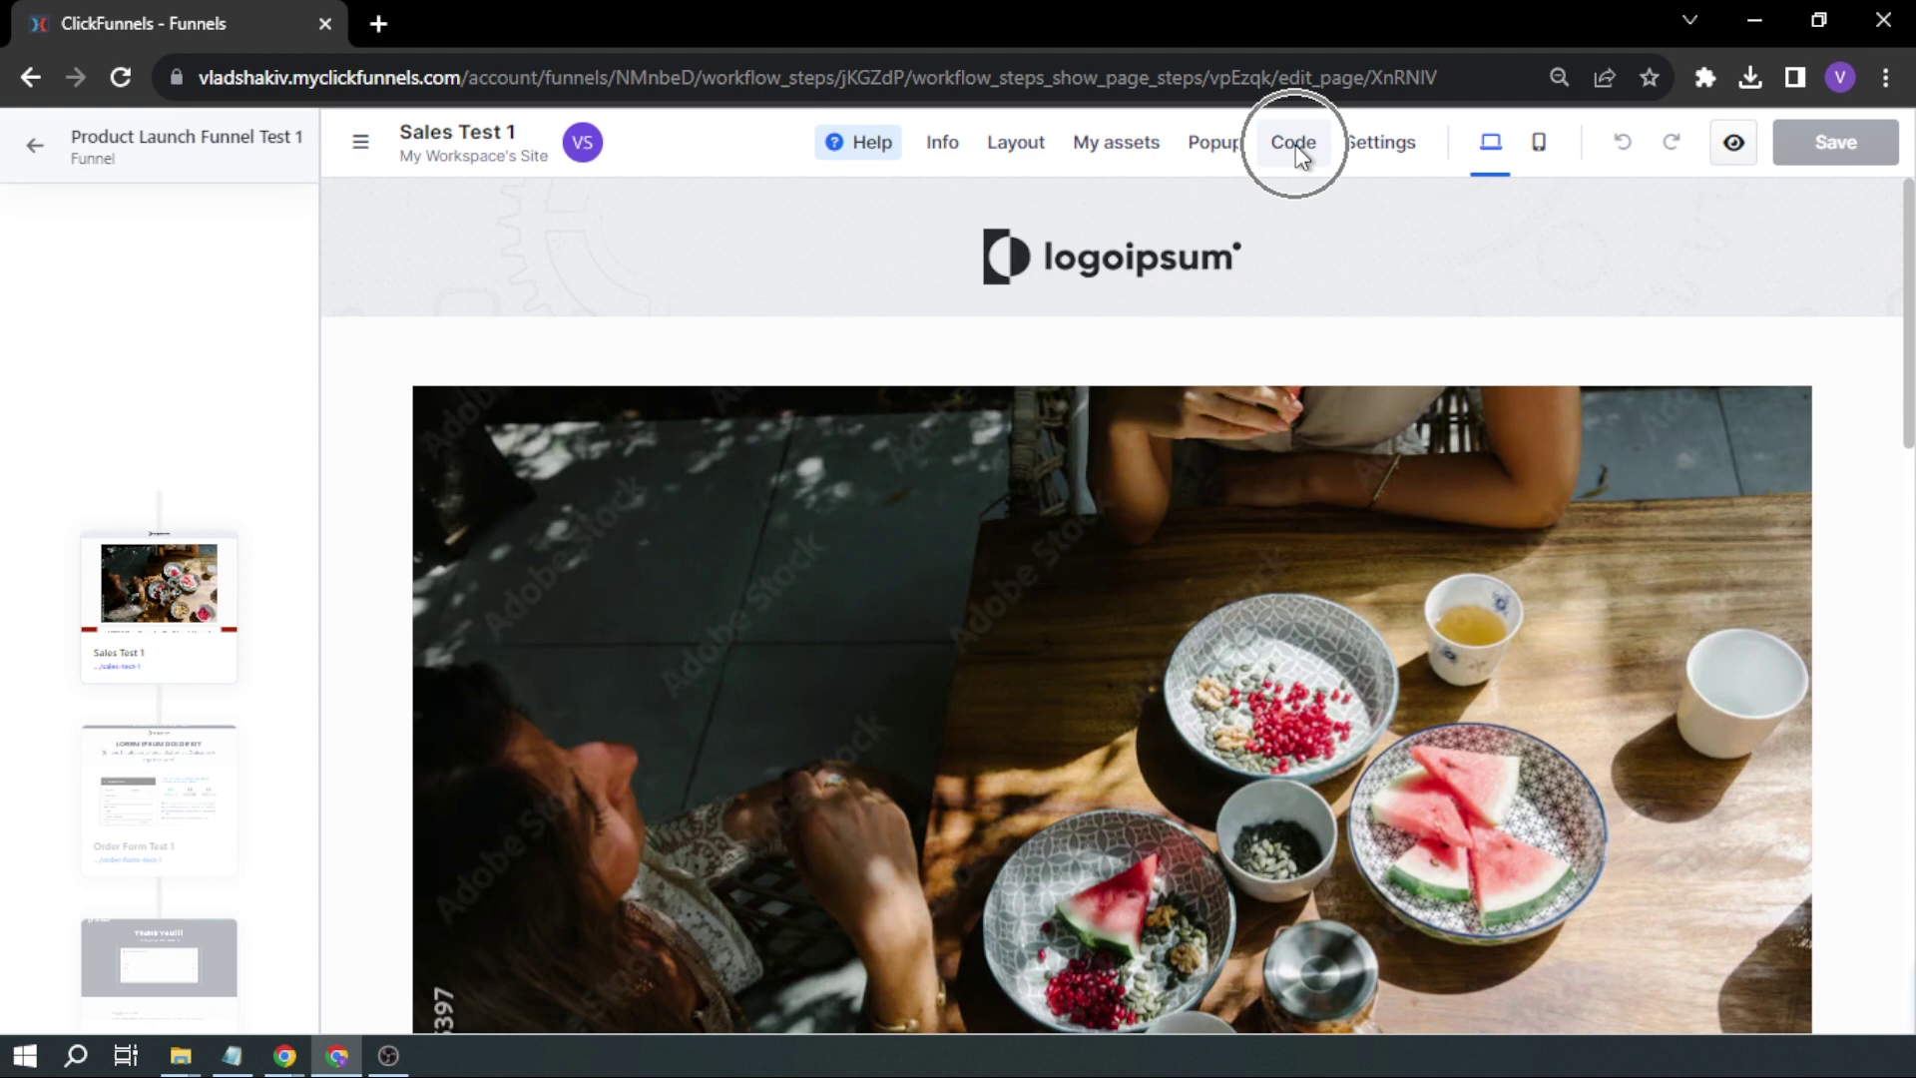
left_click(1295, 146)
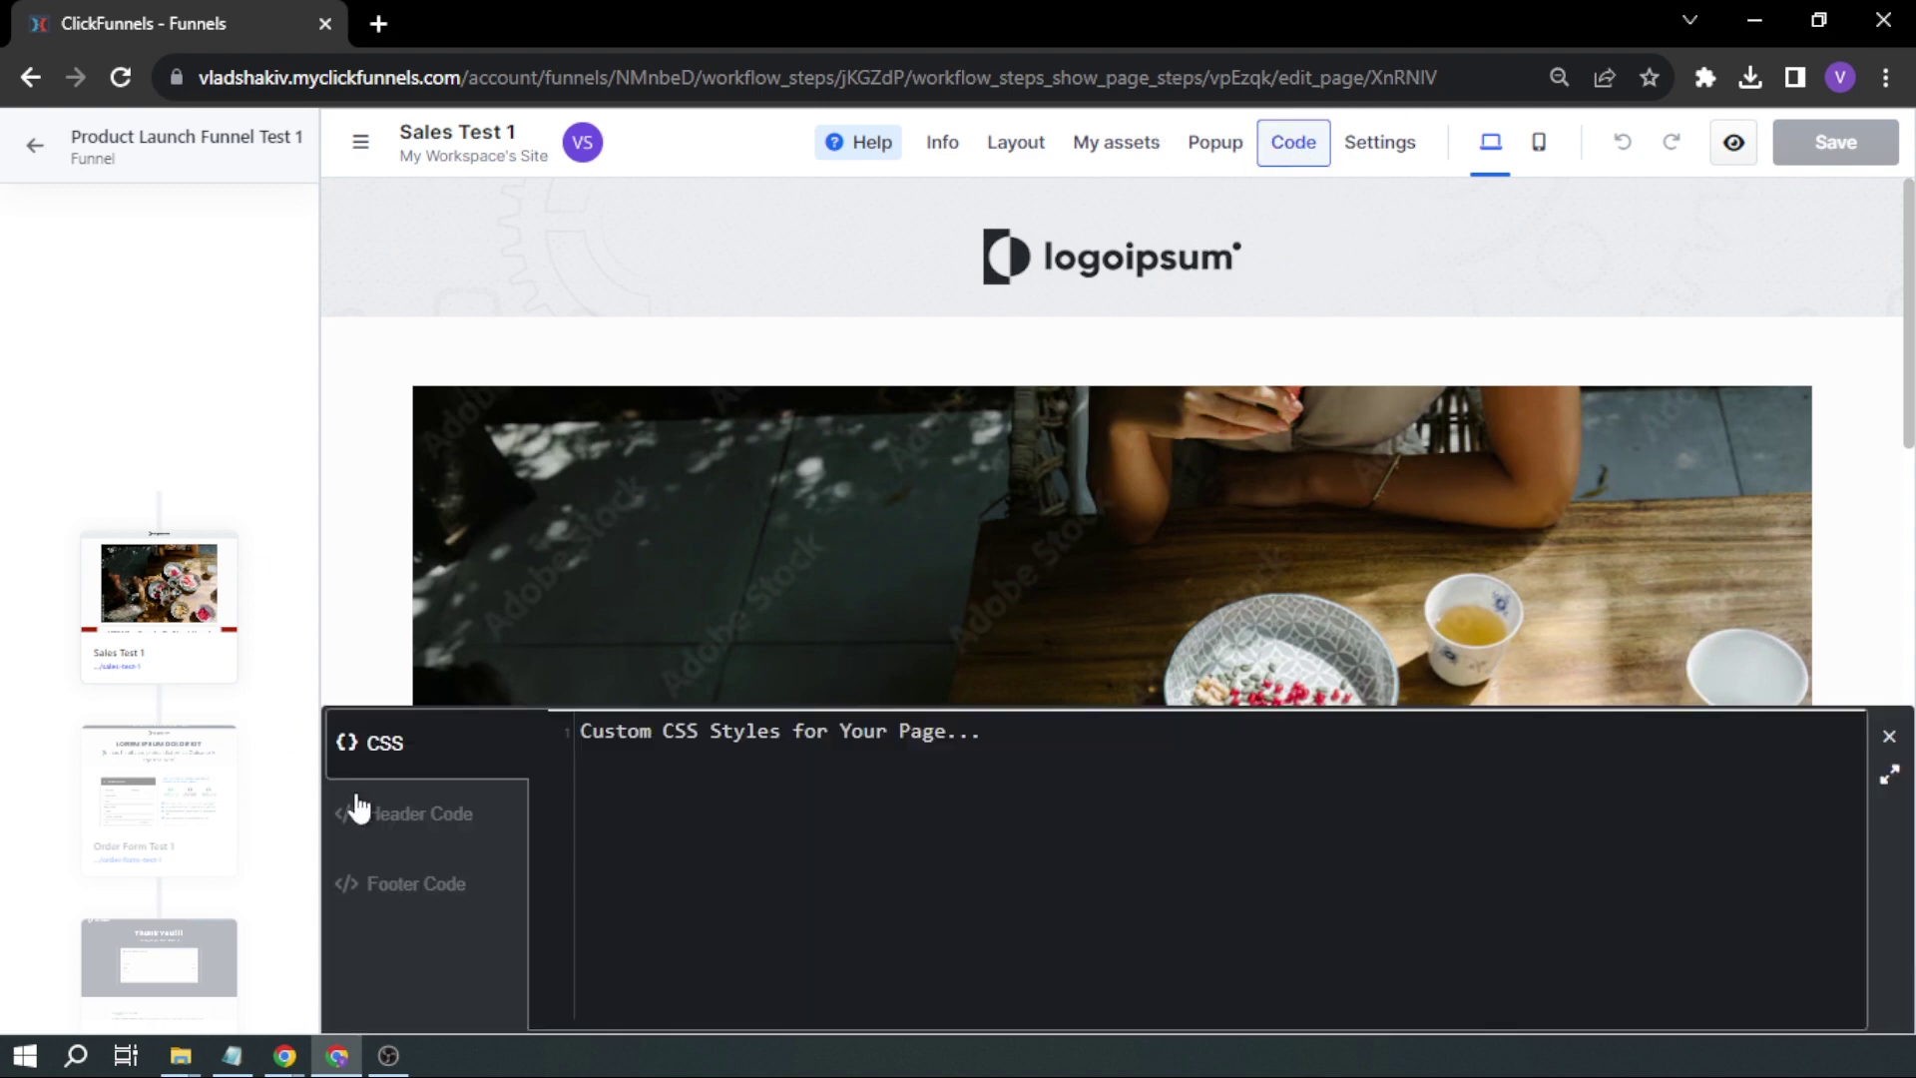
left_click(412, 816)
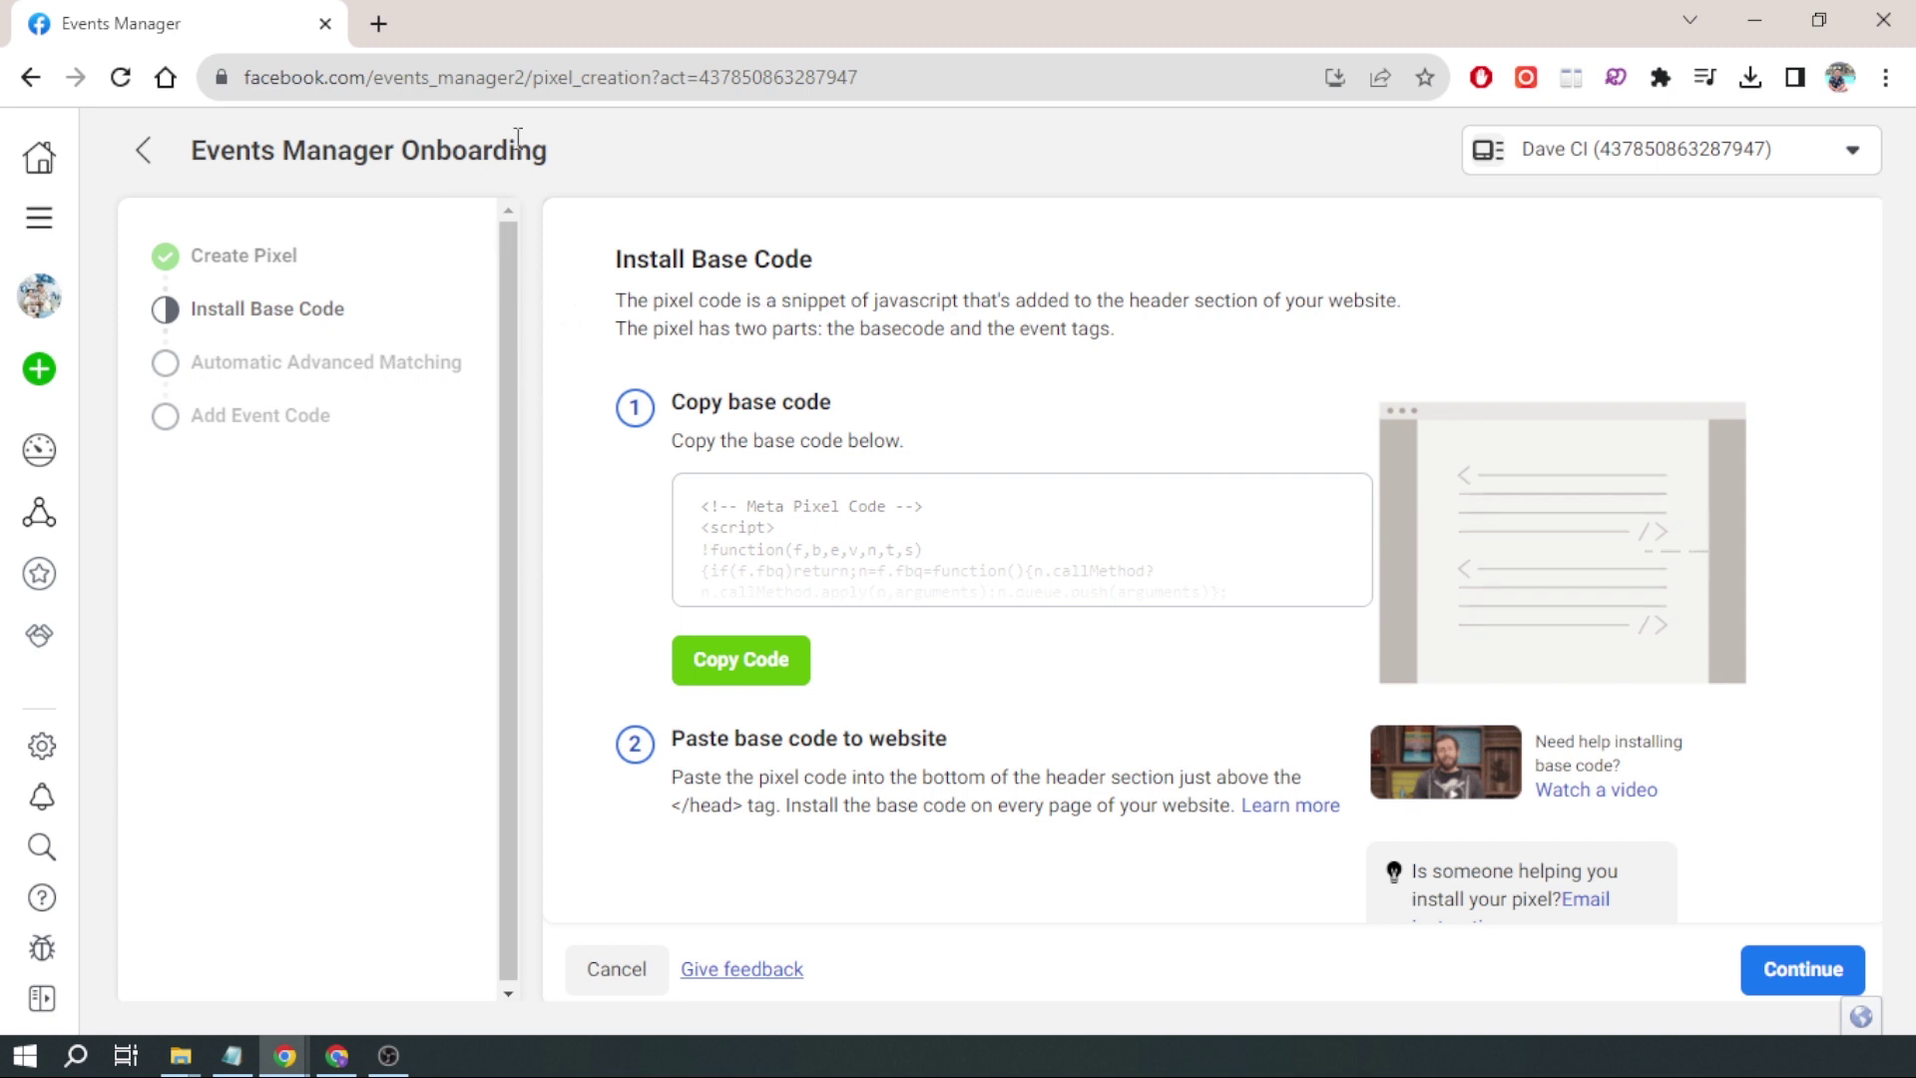
left_click(744, 672)
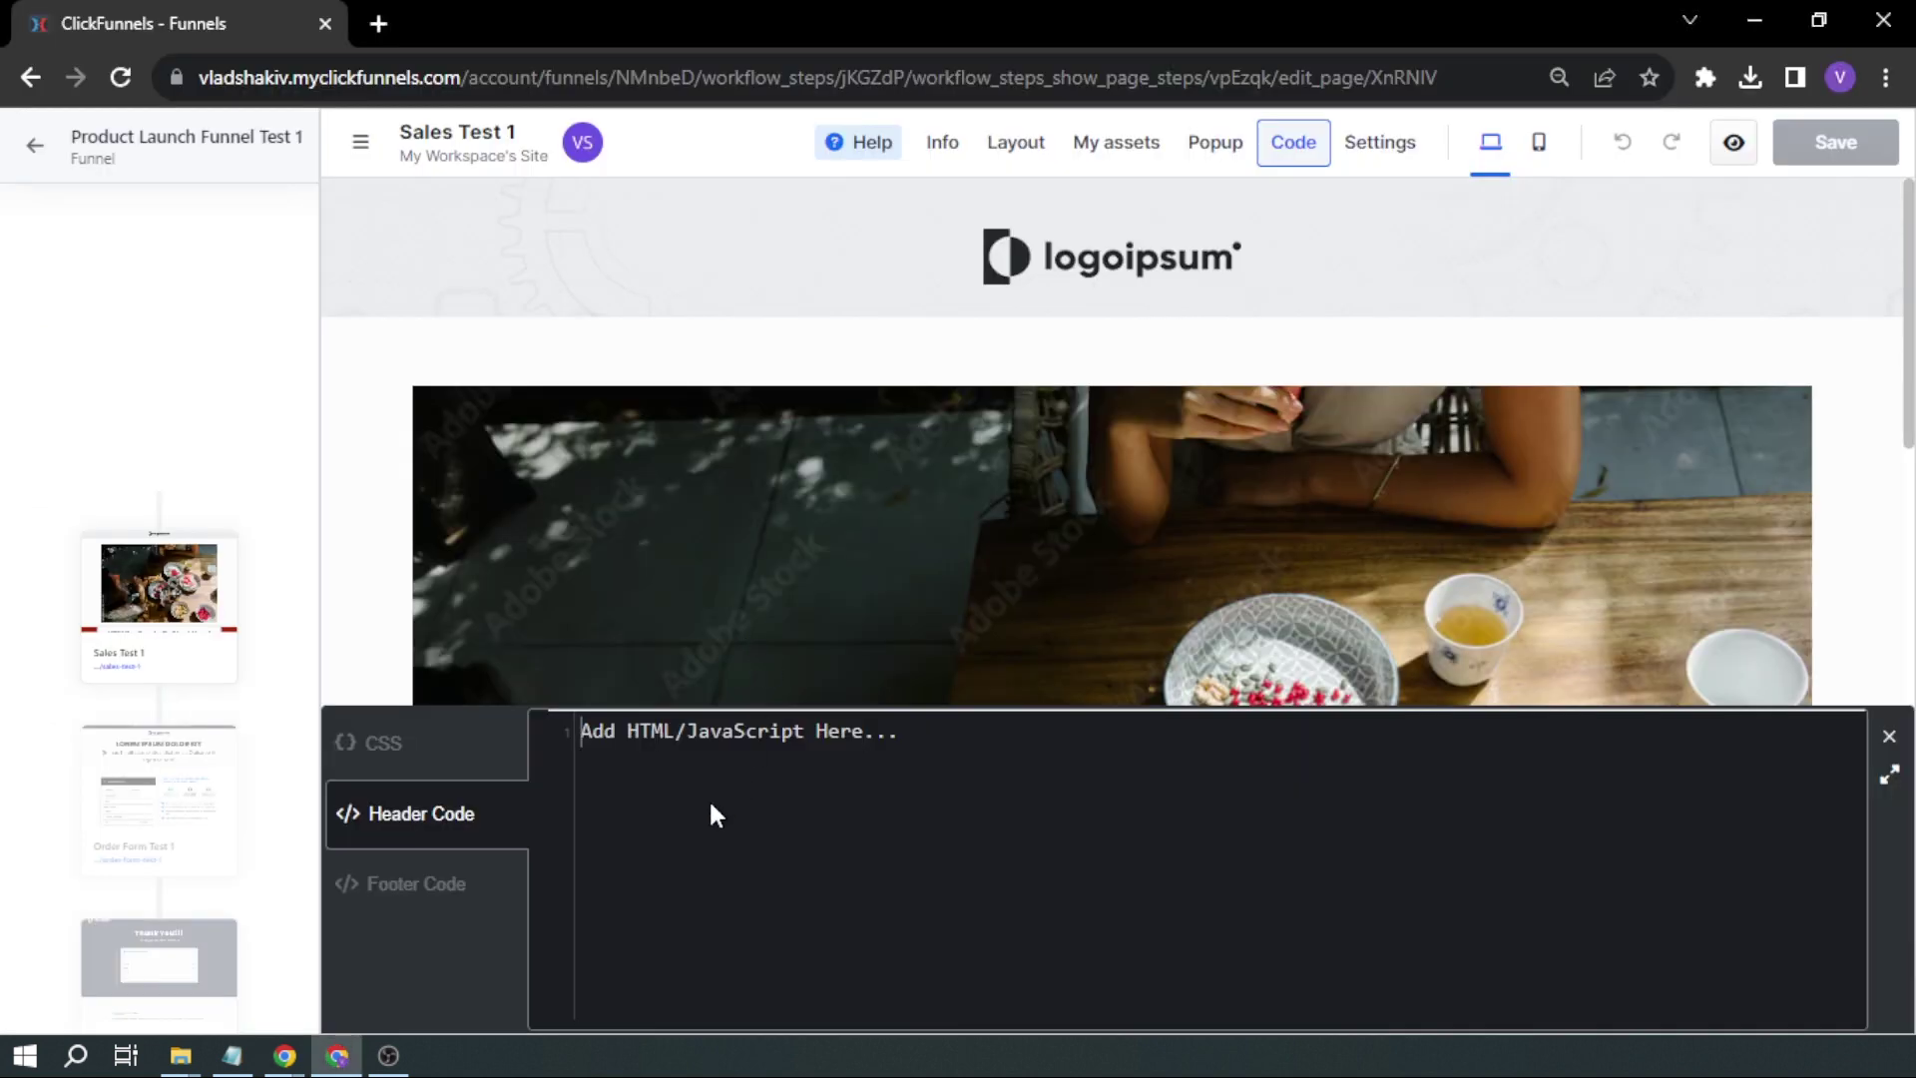
Step: Paste the Meta Pixel base code into Sales Test 1's Header Code and save the page
left_click(707, 798)
key("ctrl+v")
scroll(712, 806, "up", 3)
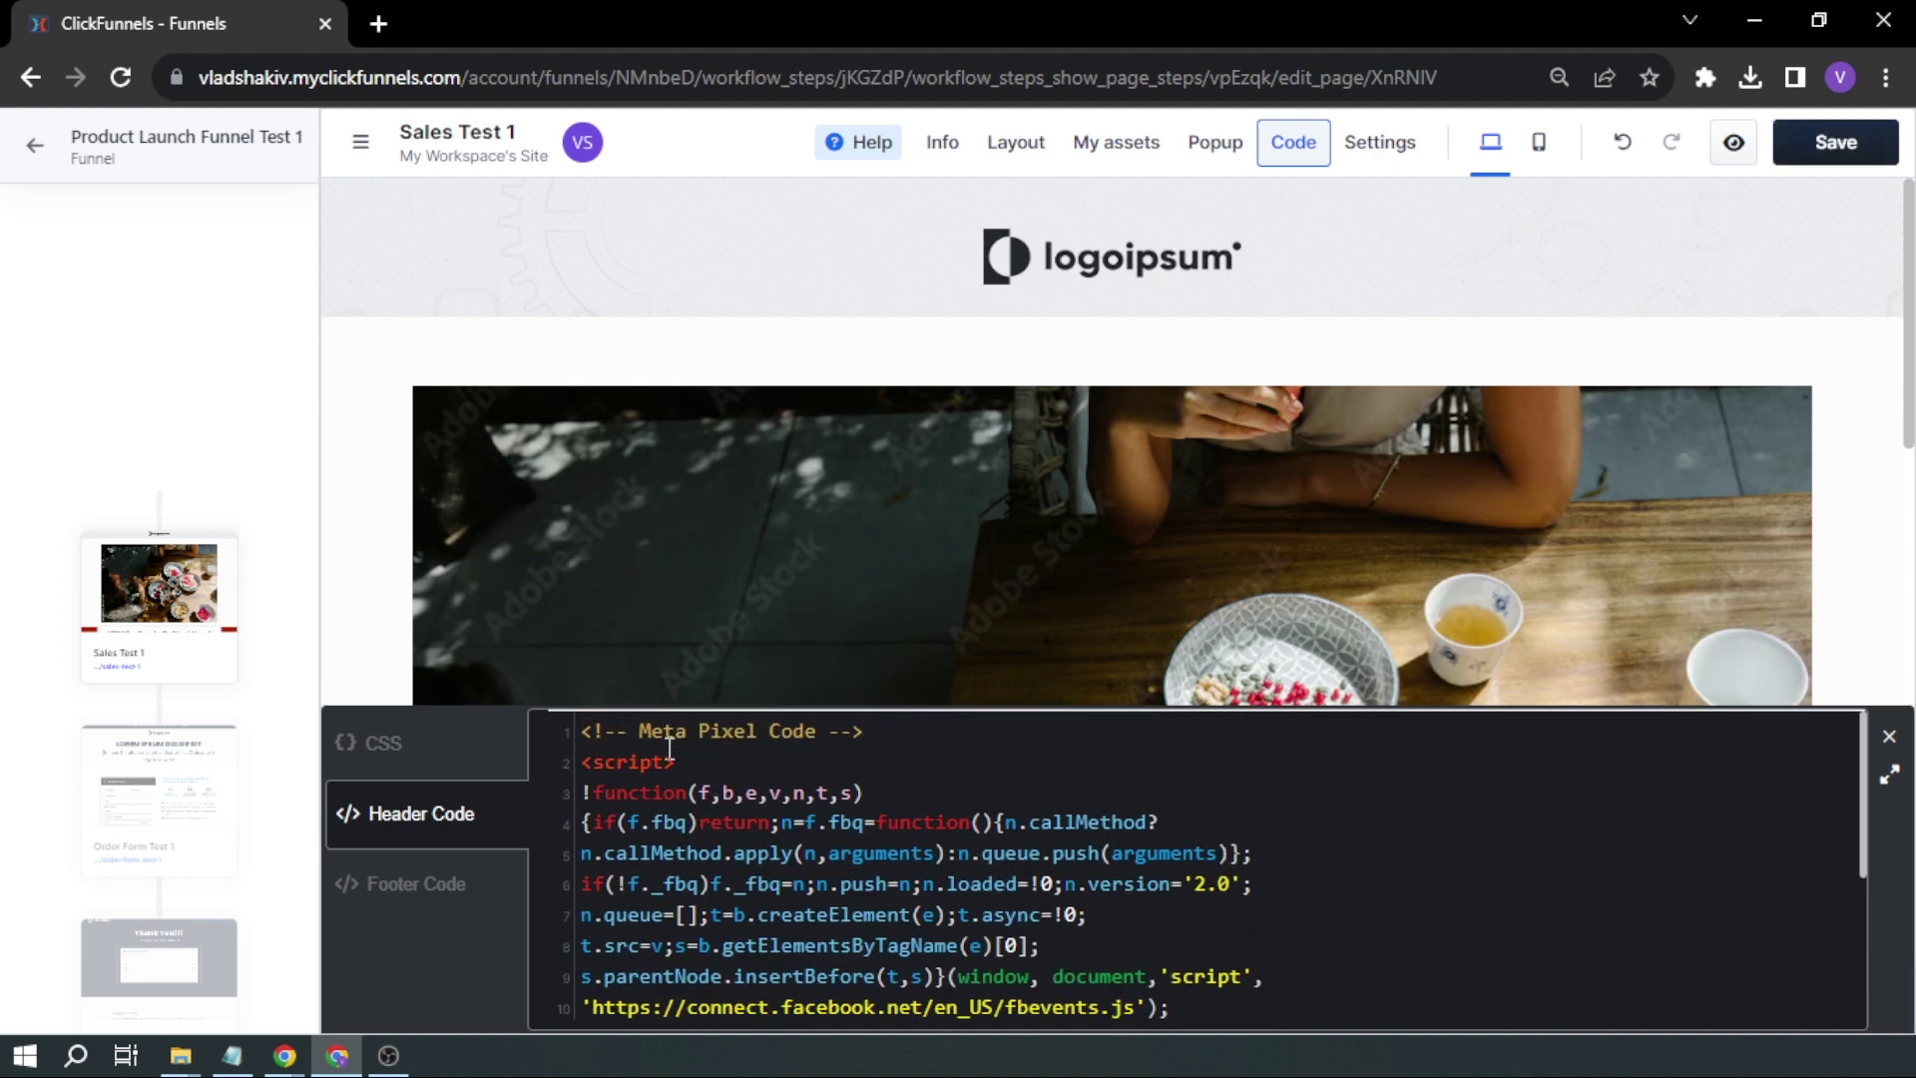
scroll(644, 743, "down", 3)
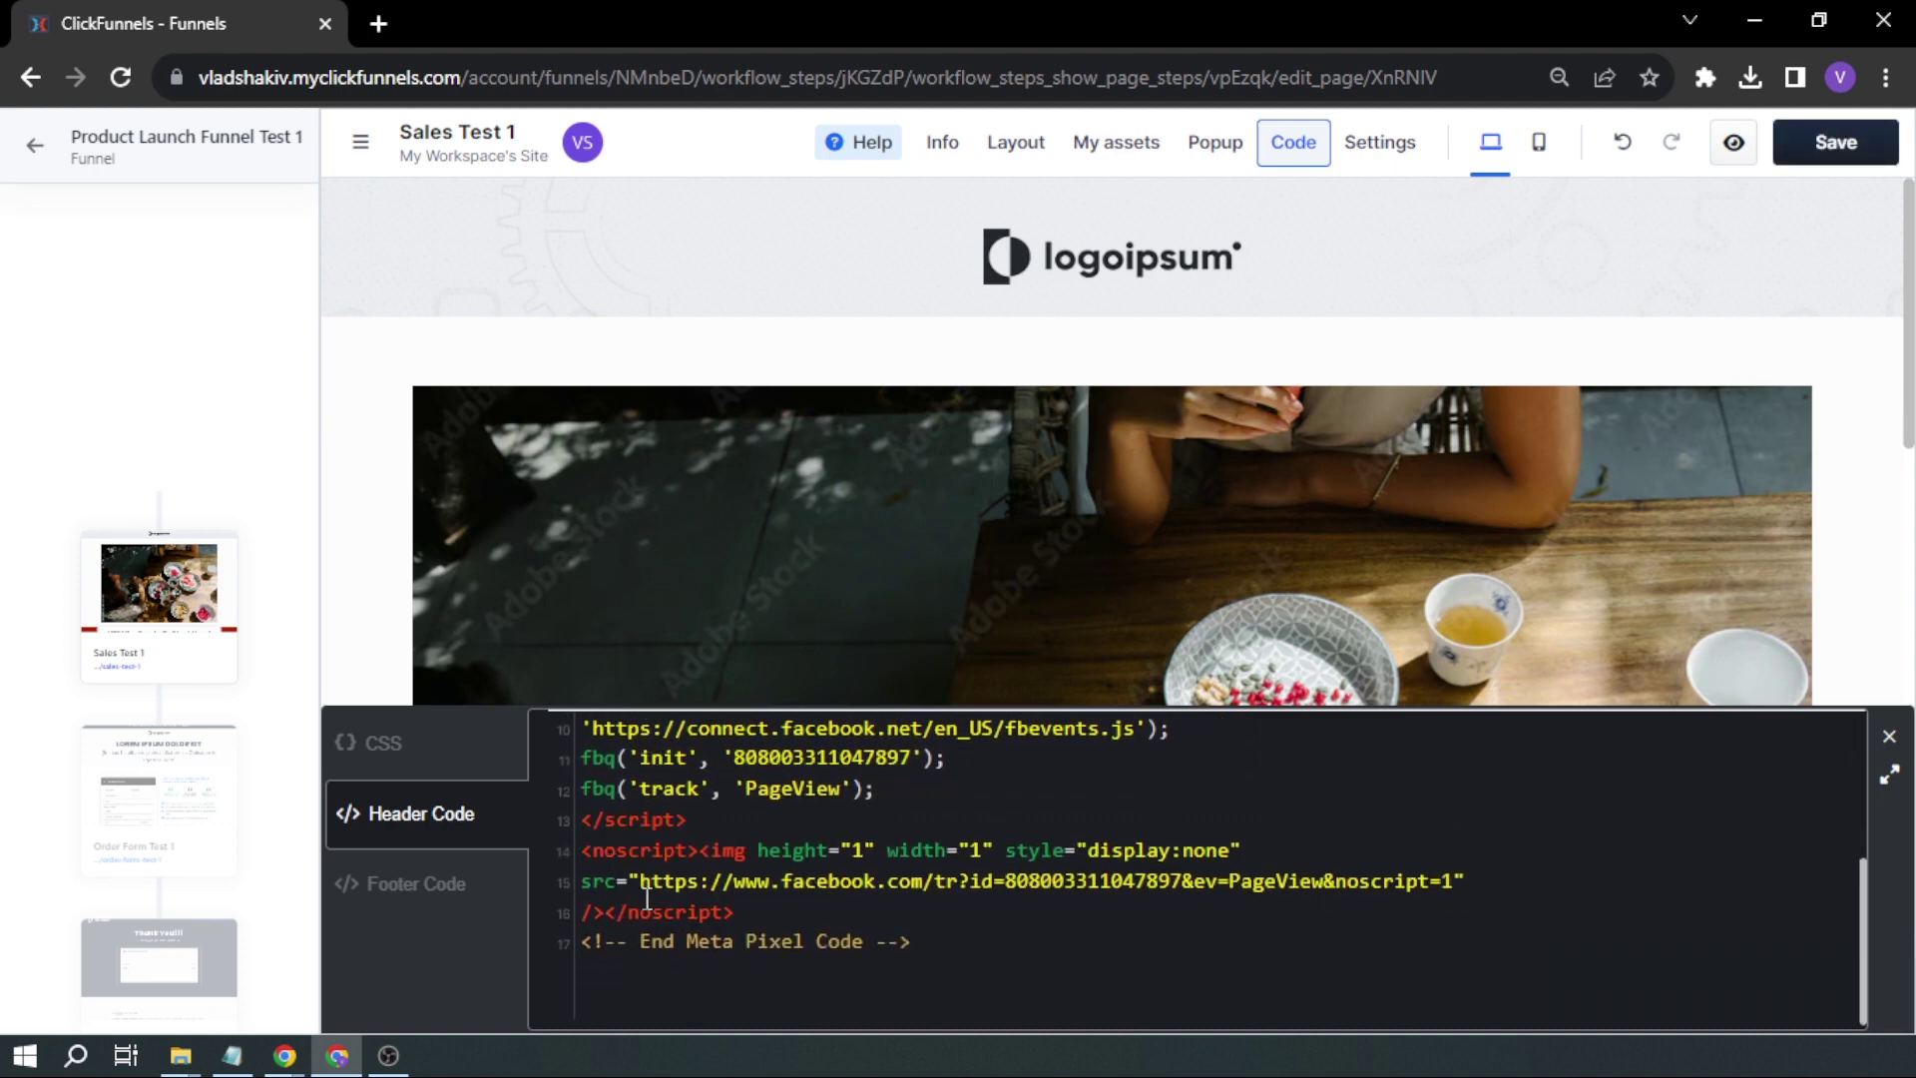
left_click_drag(640, 942, 928, 945)
left_click(928, 945)
left_click(1890, 738)
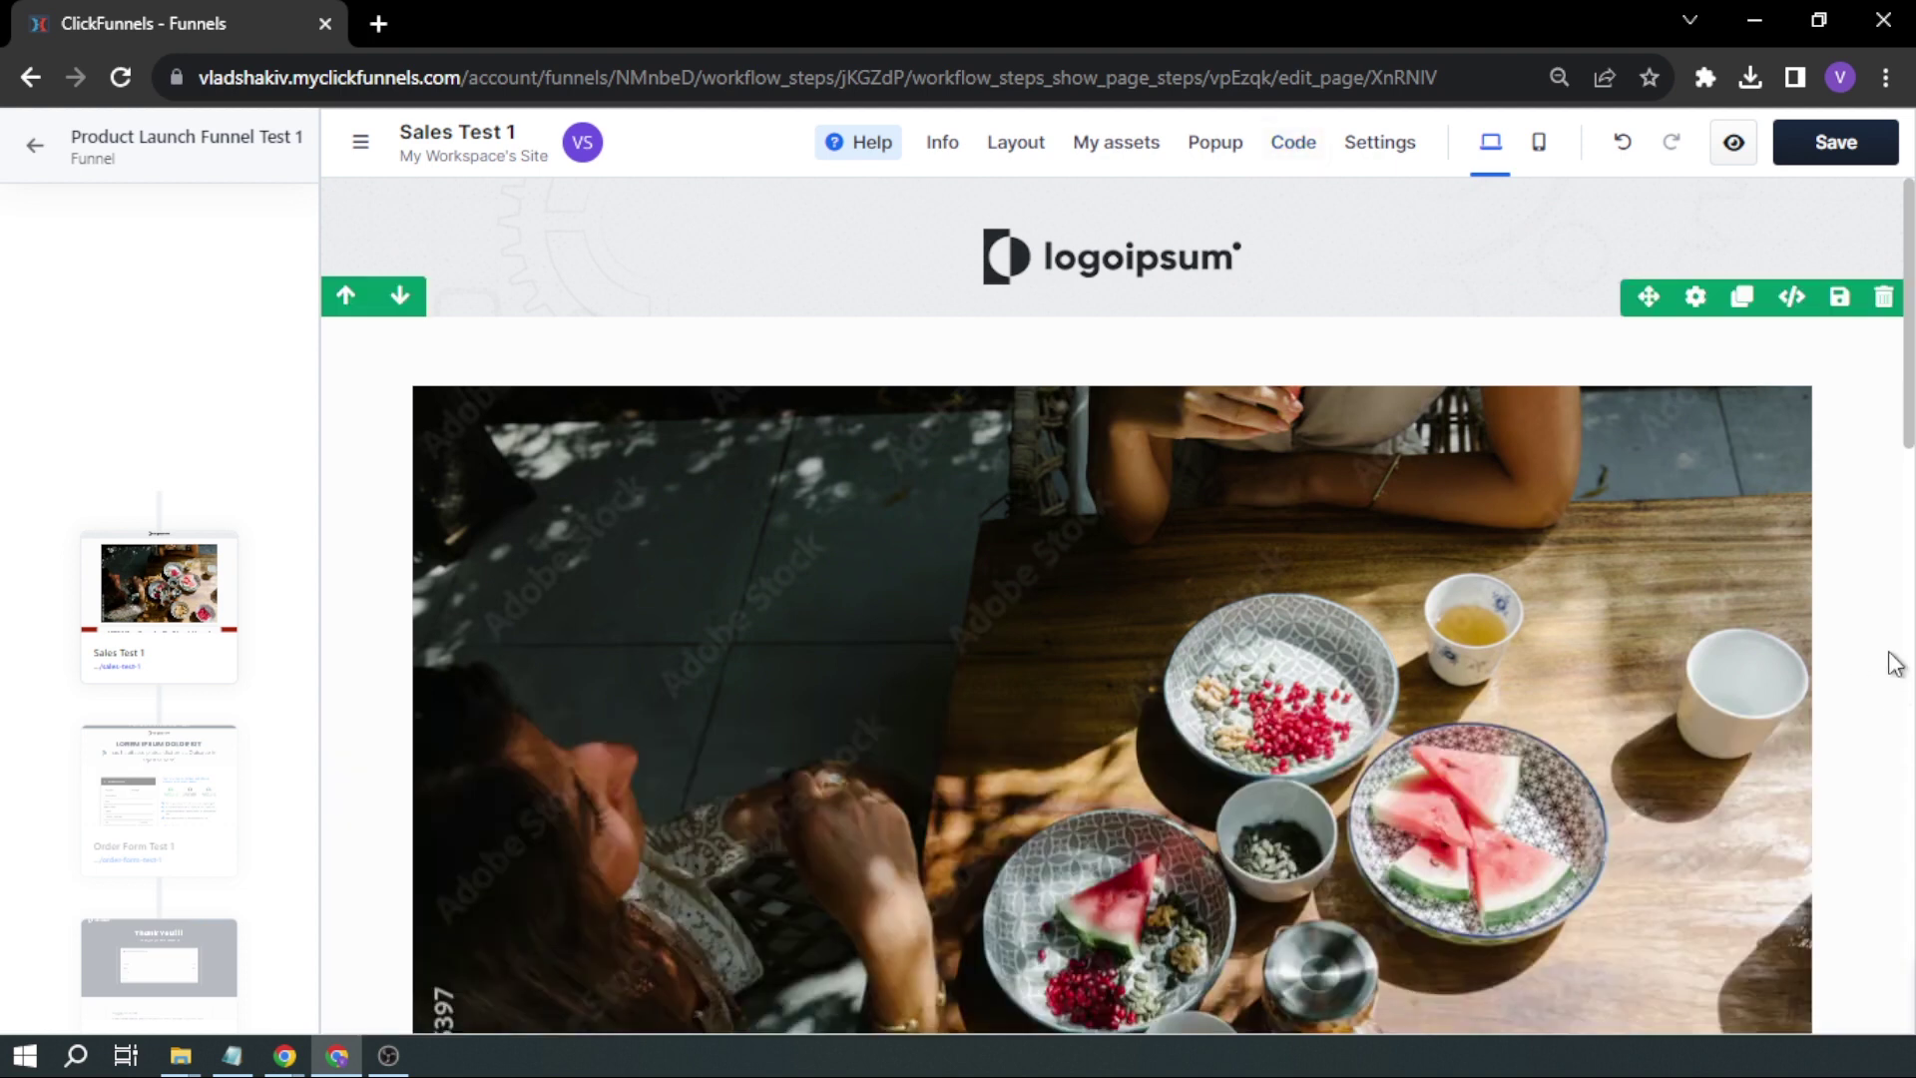
left_click(1851, 155)
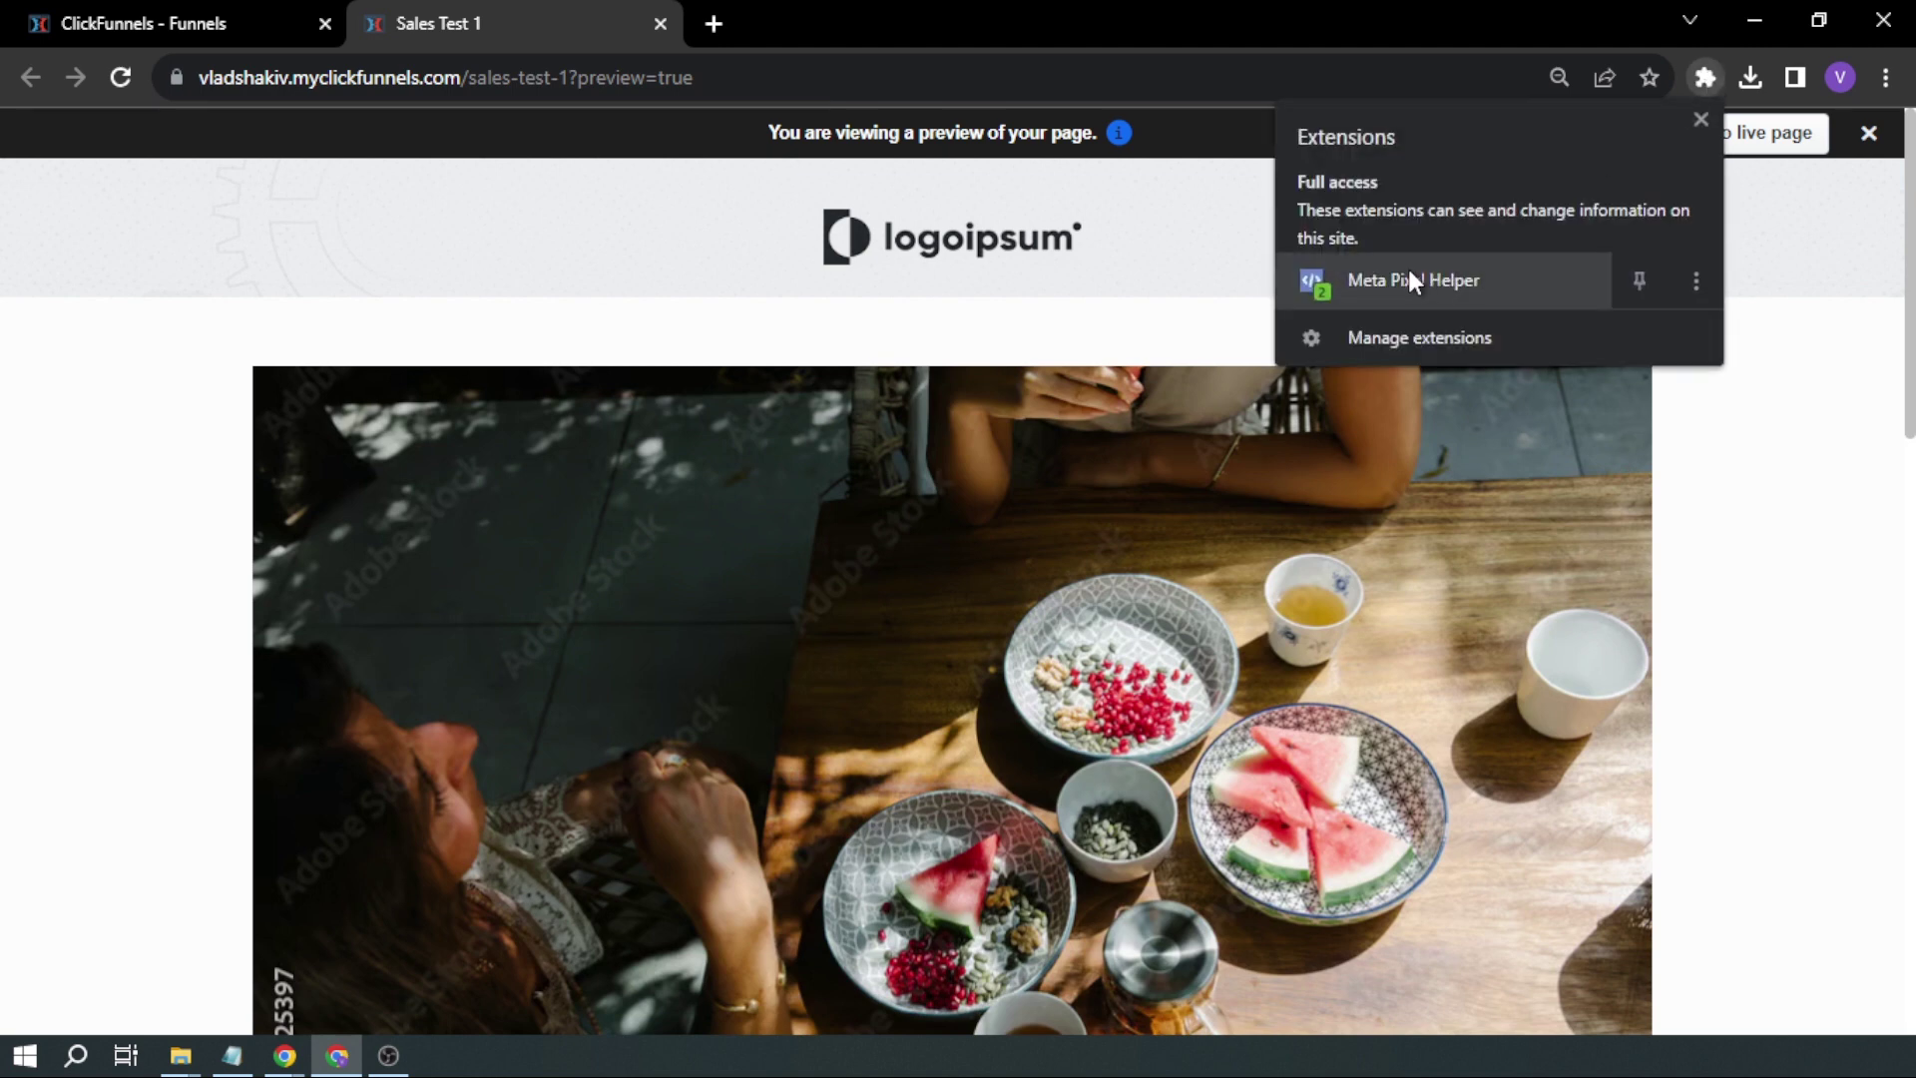
Step: Run Meta Pixel Helper on the Sales Test 1 preview and expand the Microdata and PageView details
left_click(1430, 284)
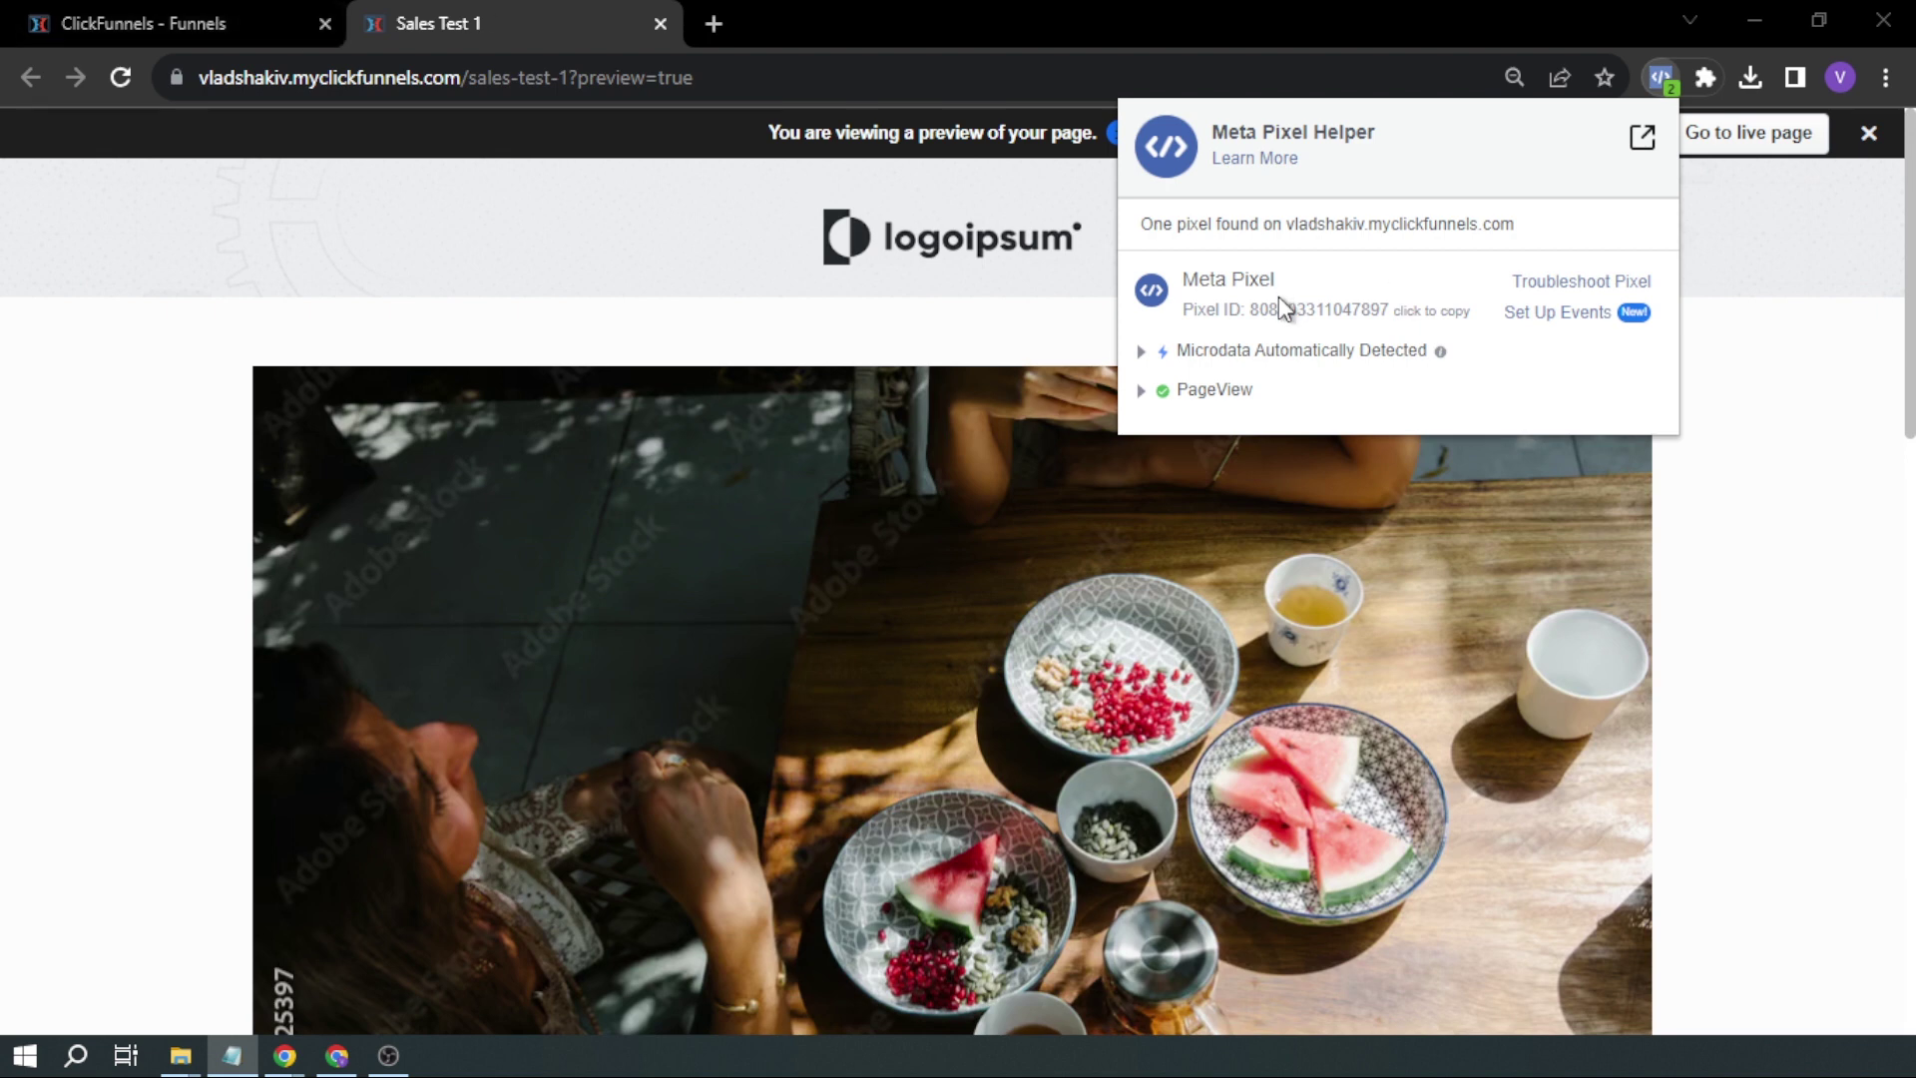
left_click(1257, 353)
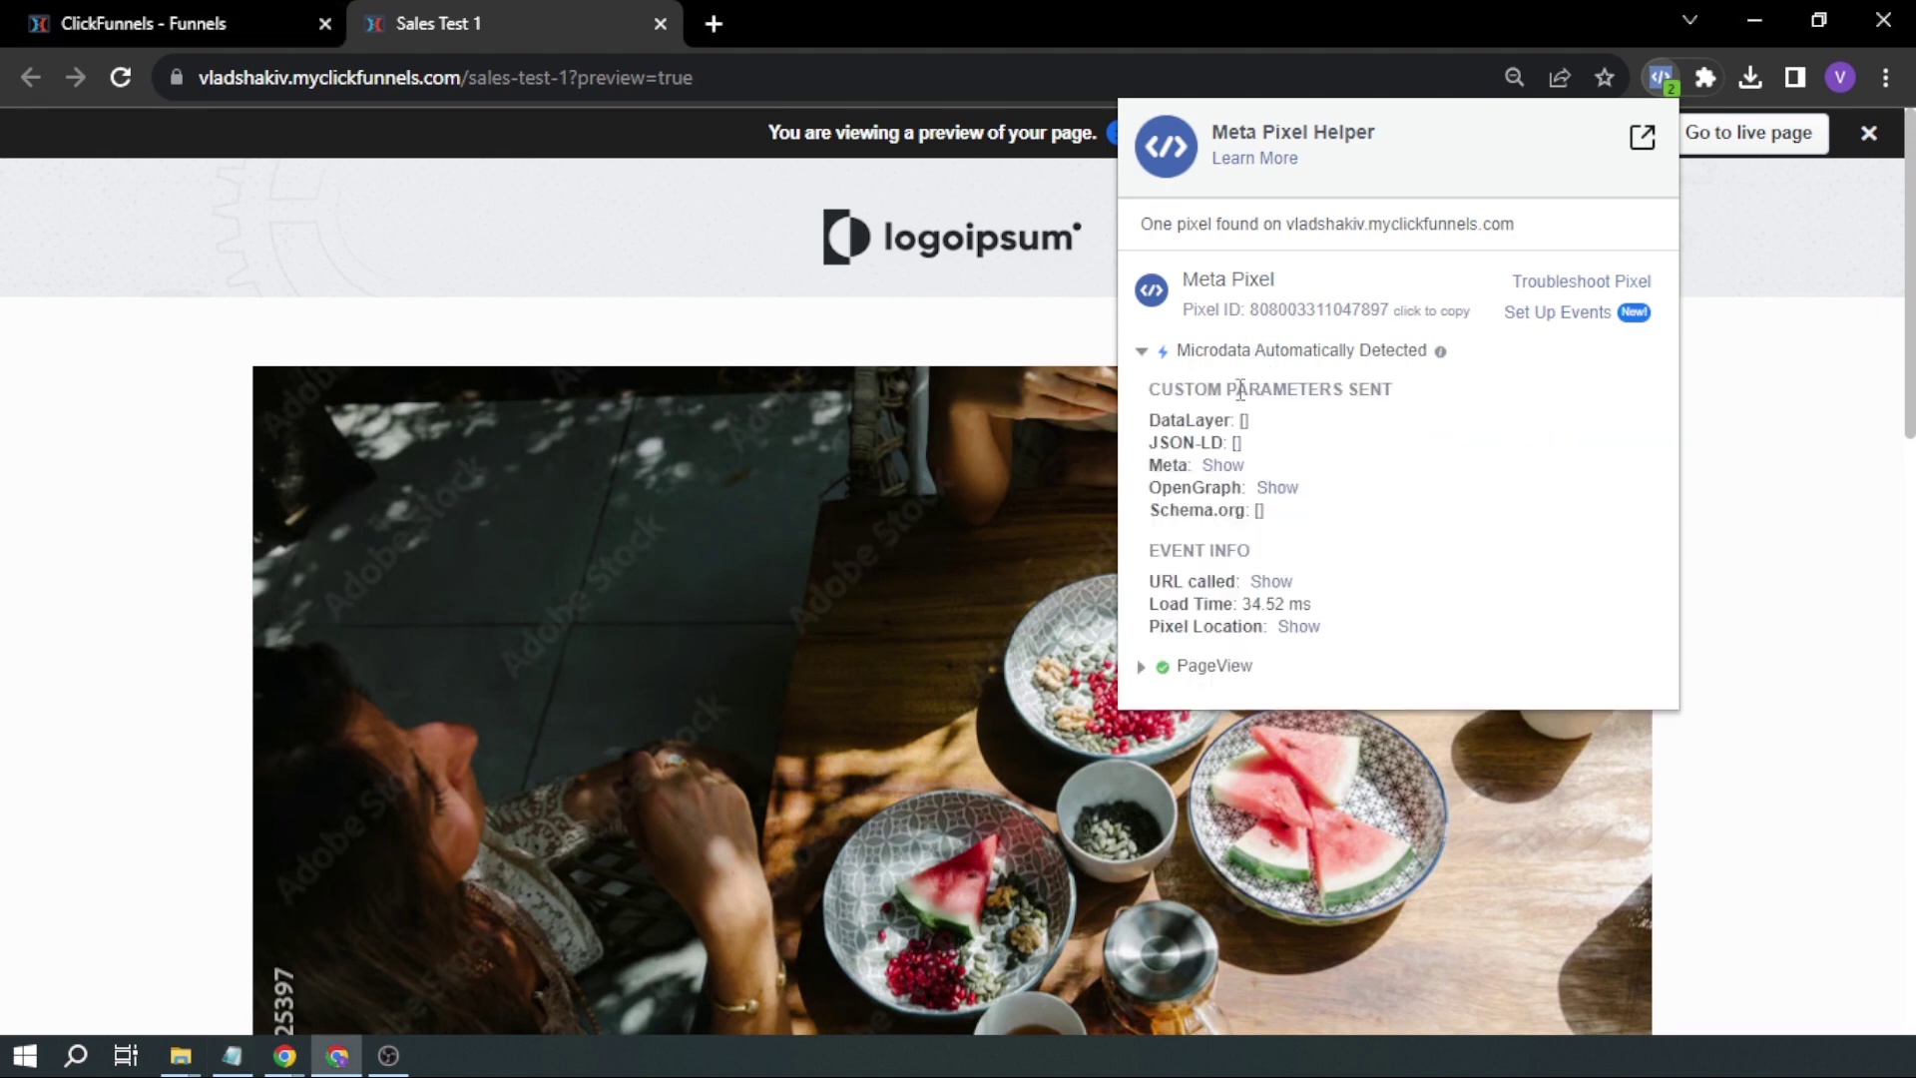
left_click(1198, 667)
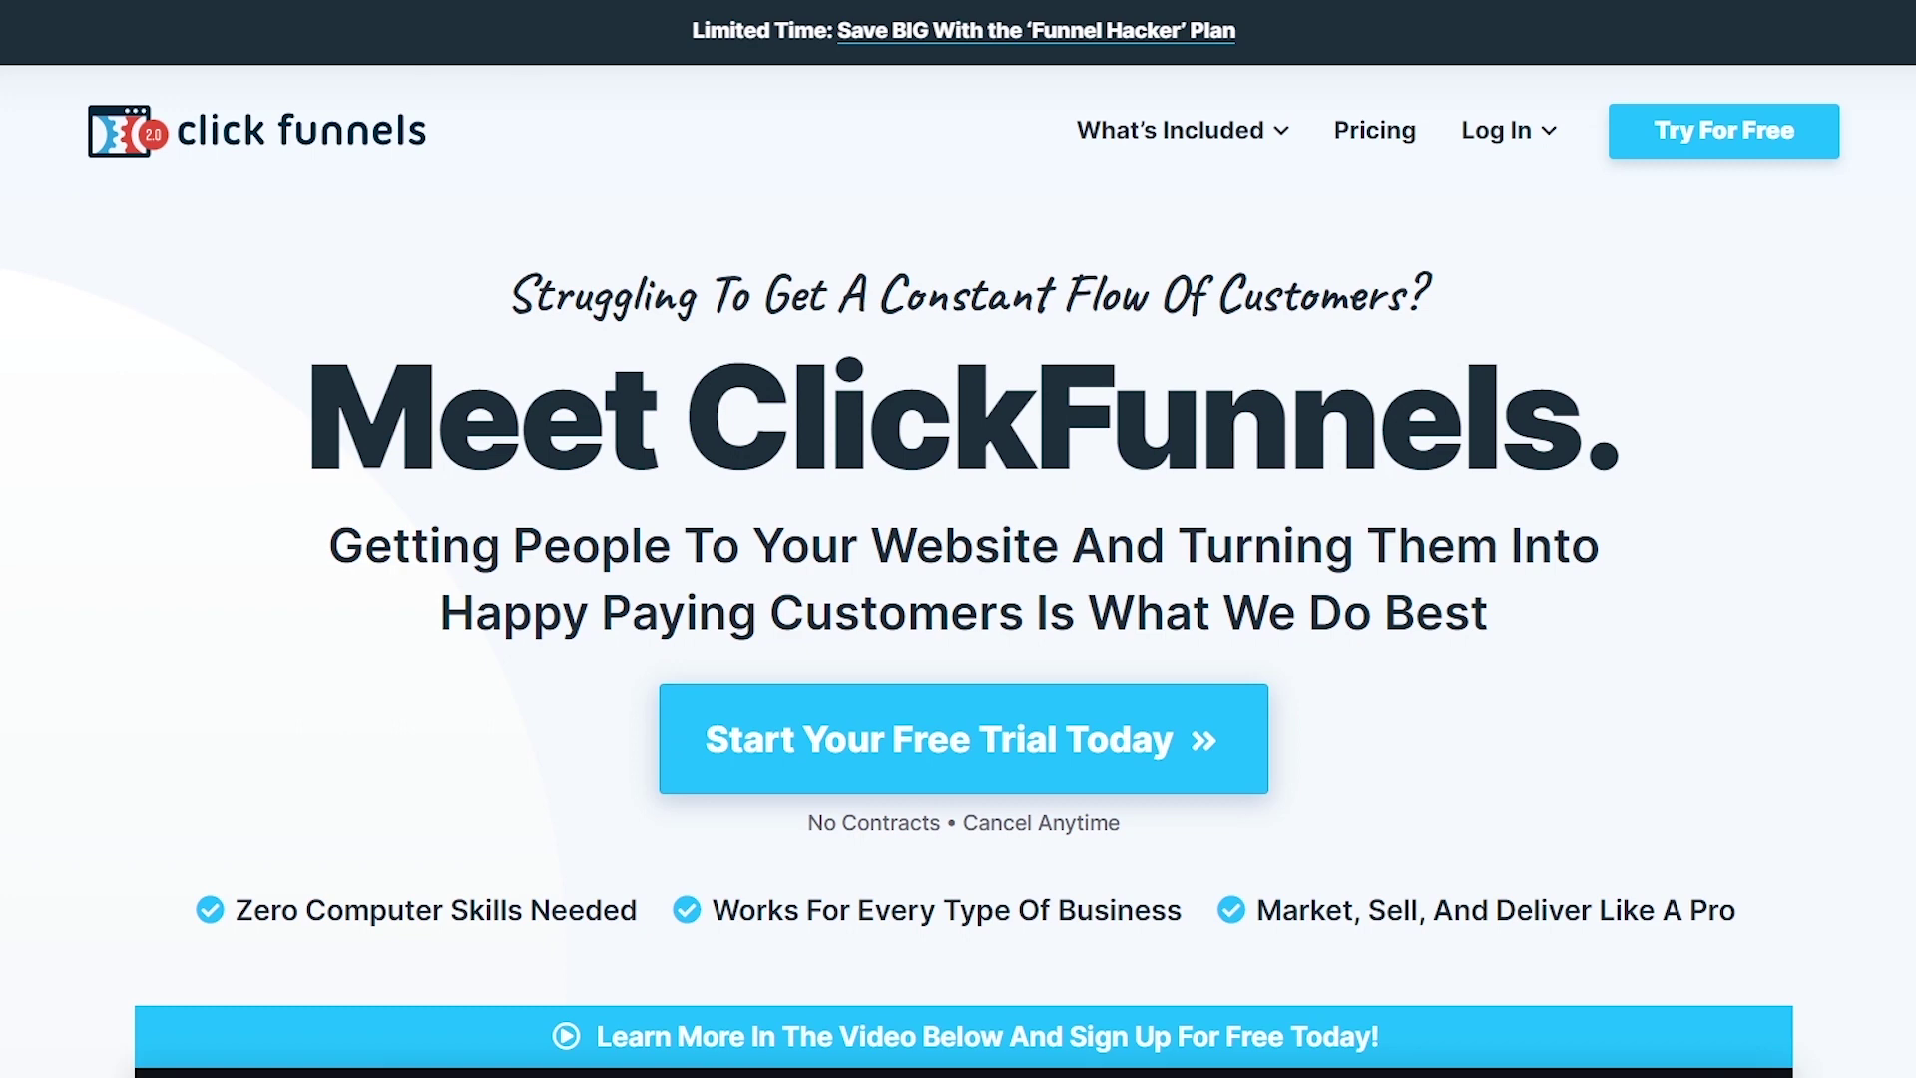
scroll(957, 599, "down", 5)
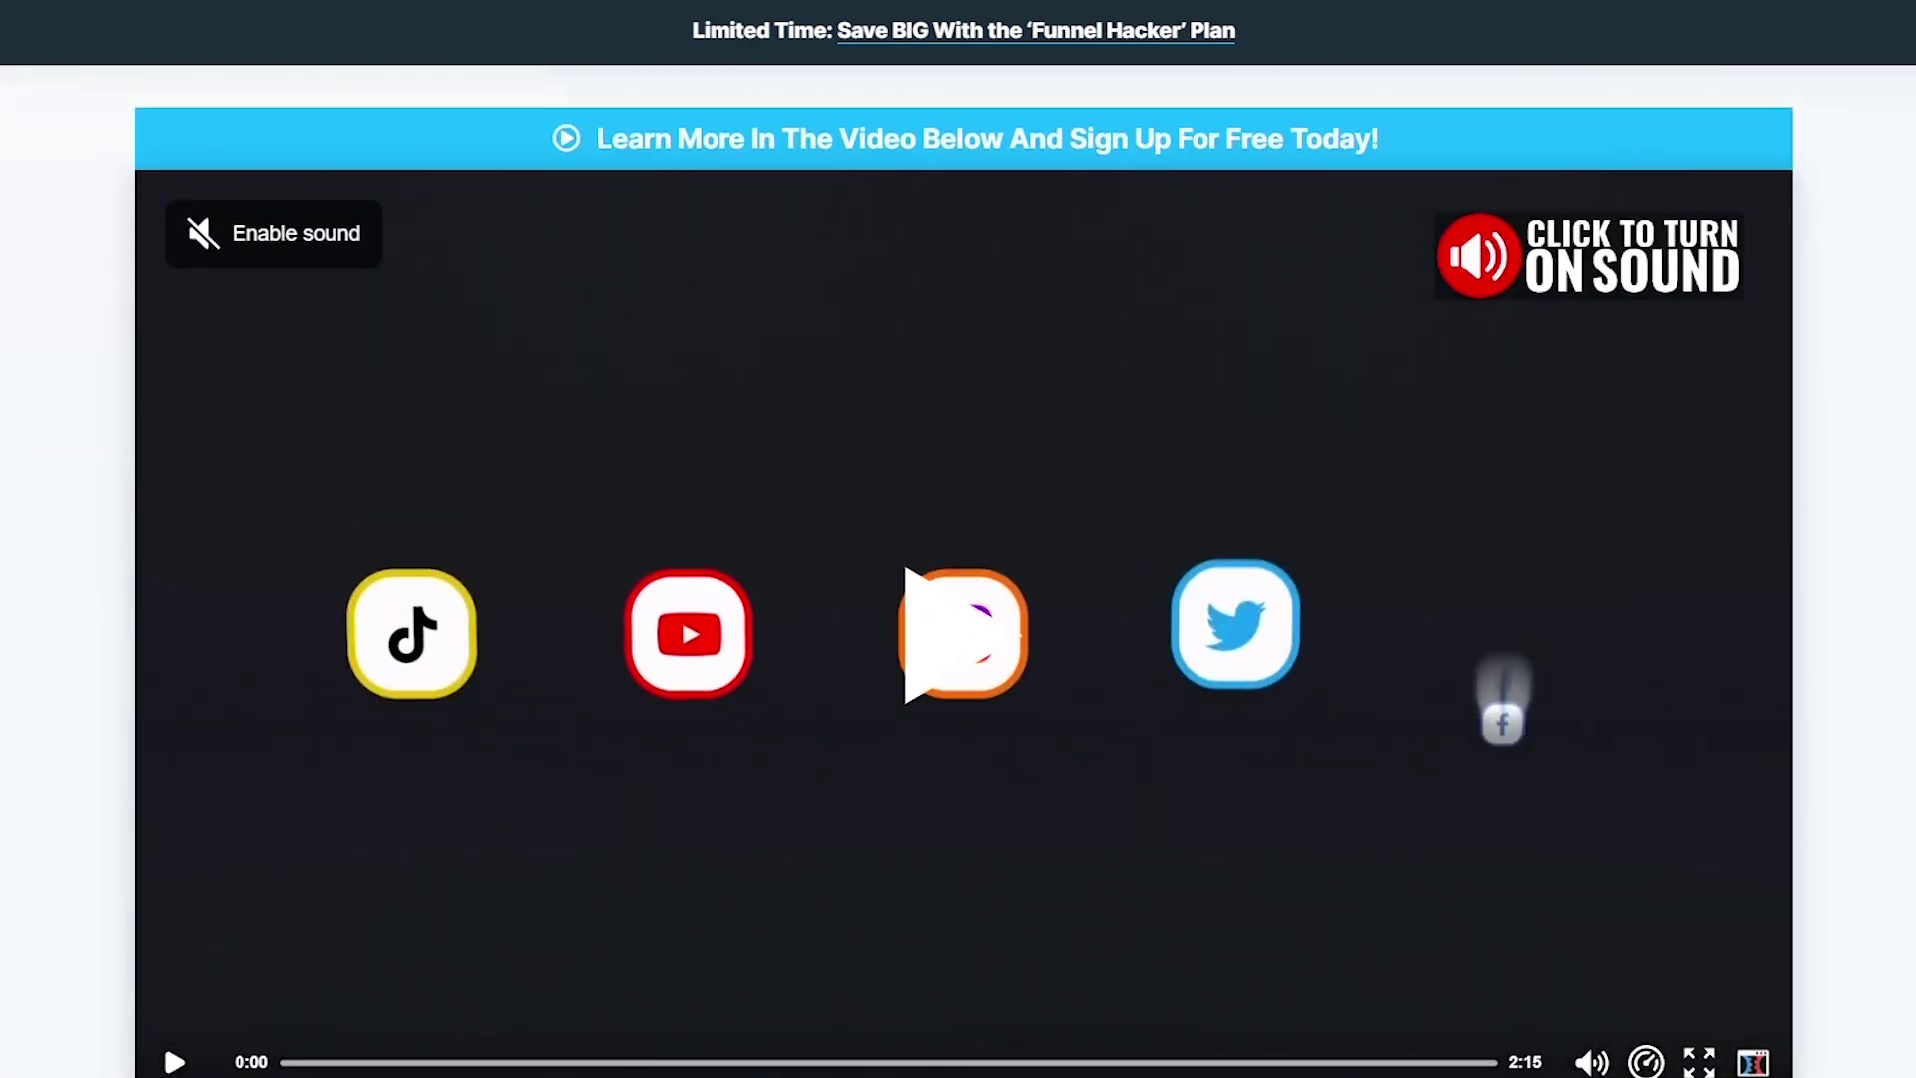
scroll(958, 598, "down", 5)
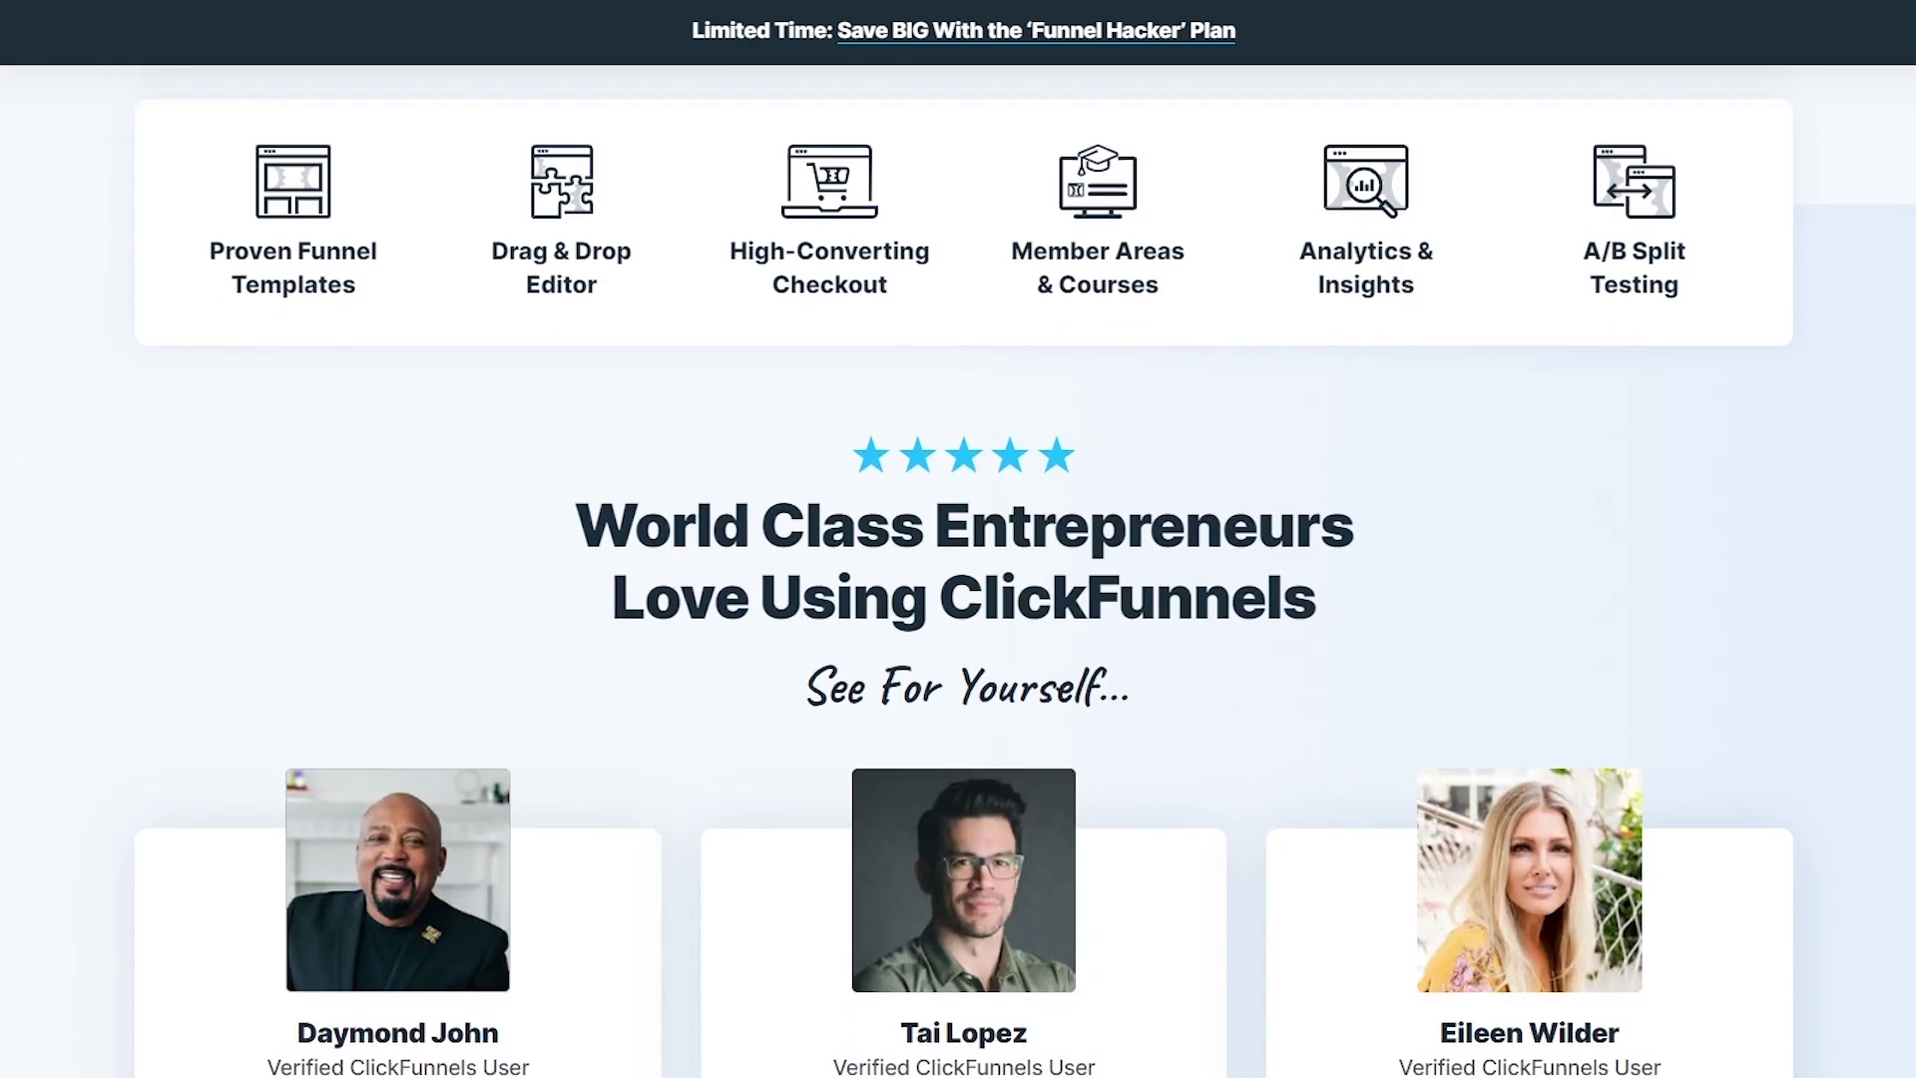
scroll(958, 599, "down", 2)
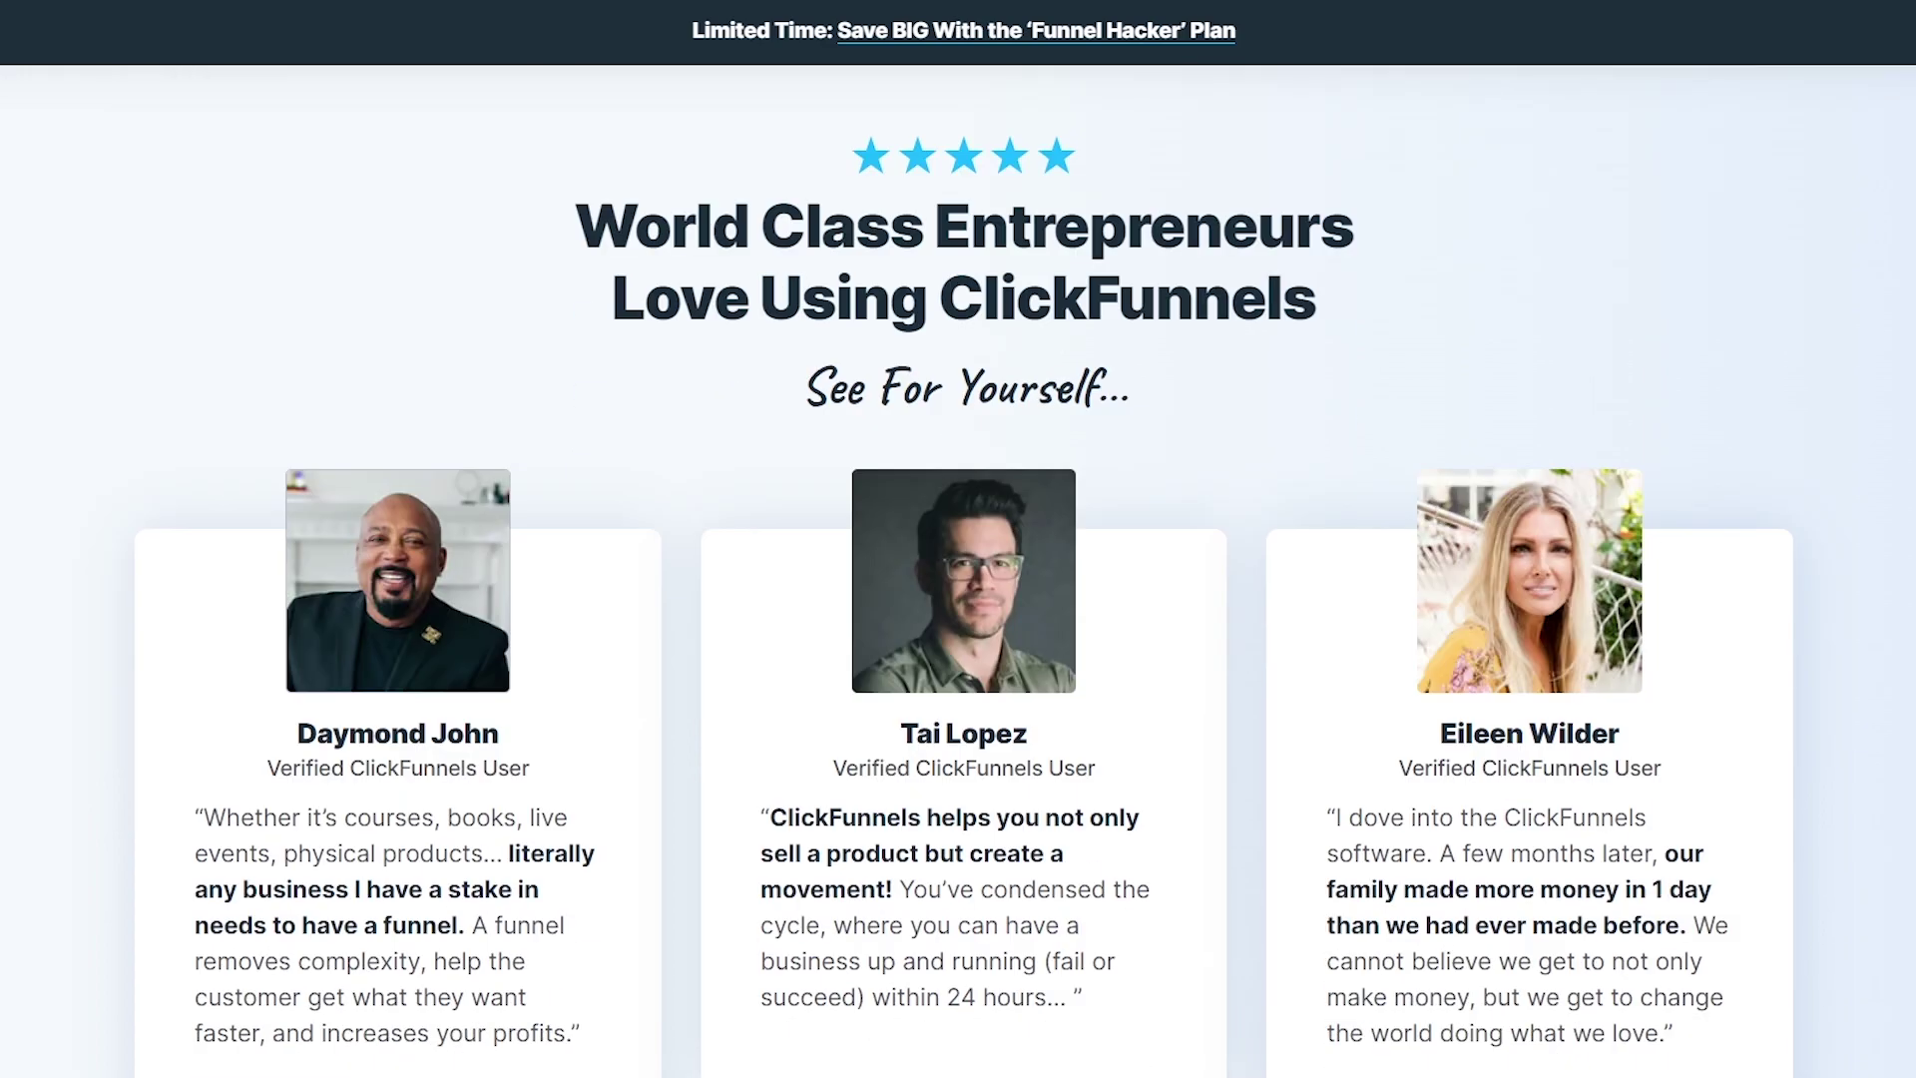
scroll(958, 598, "down", 5)
scroll(958, 599, "down", 2)
scroll(957, 598, "down", 2)
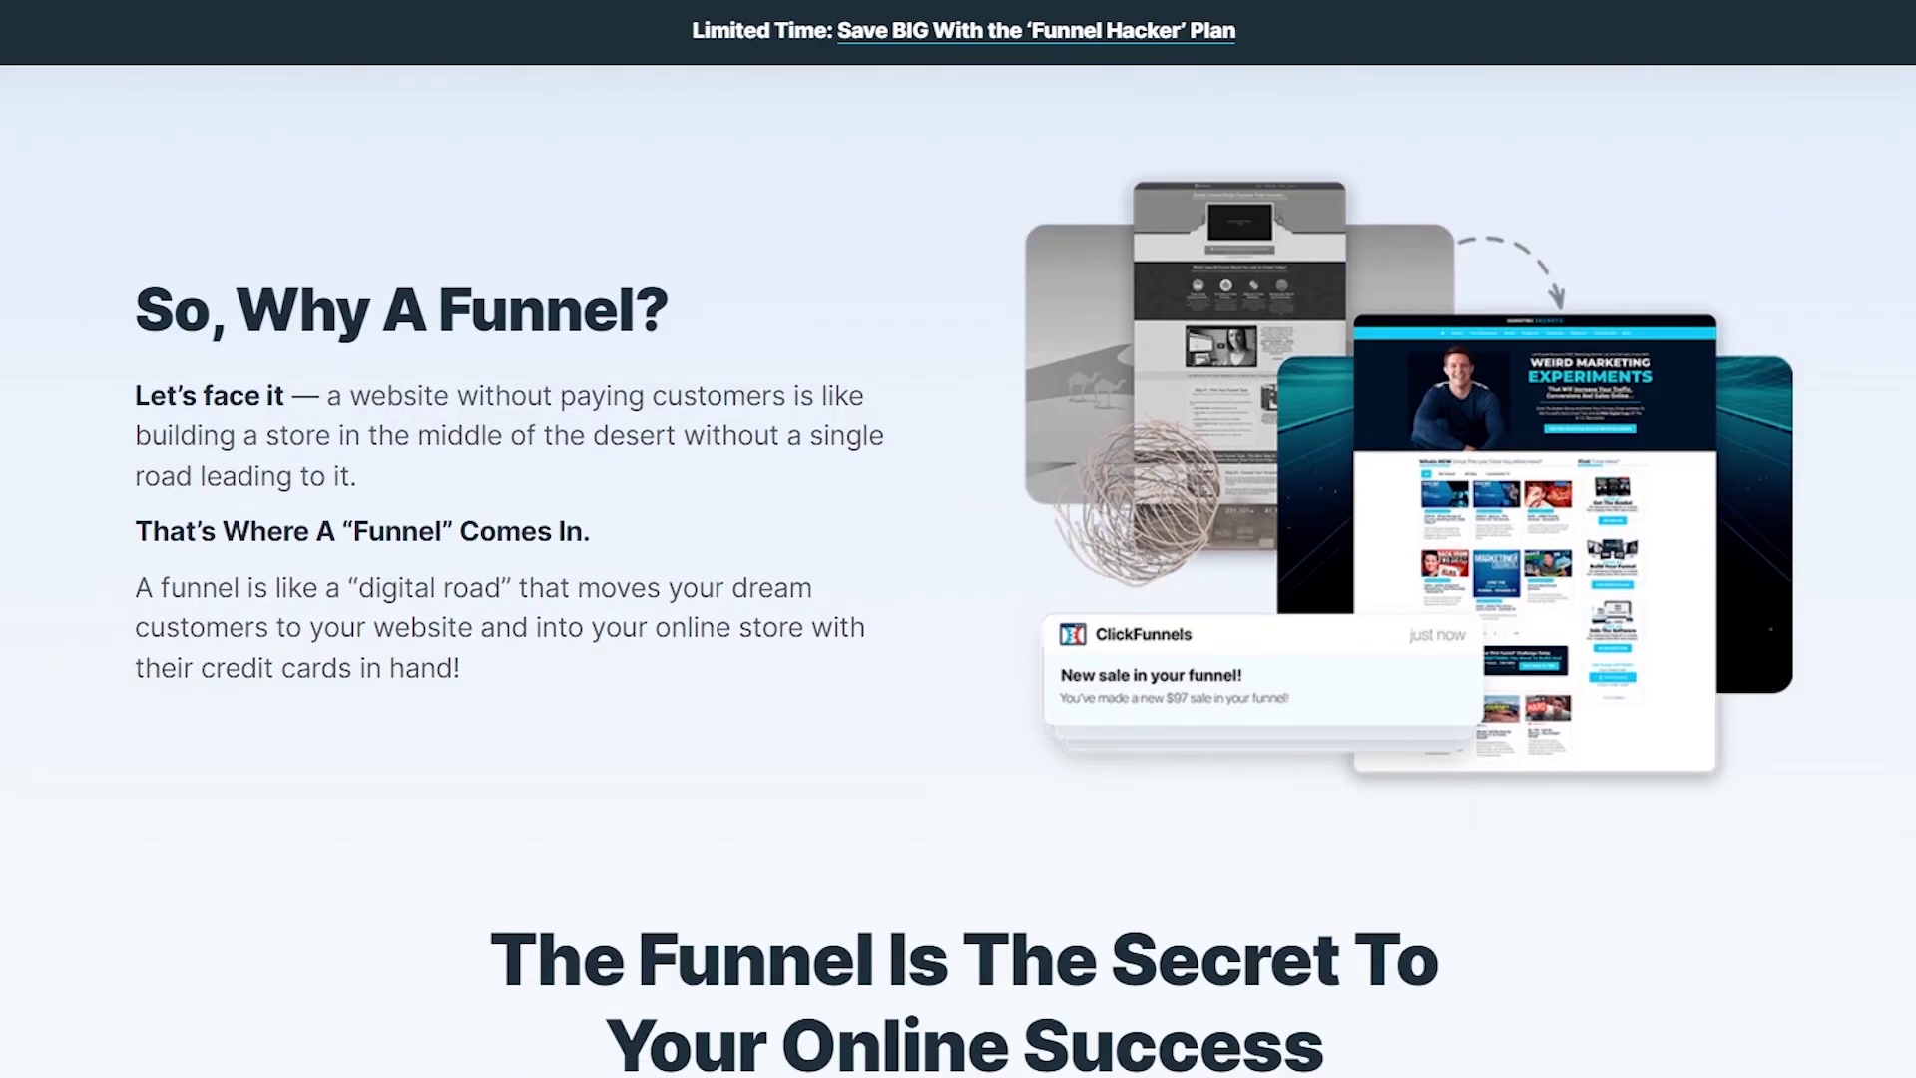
scroll(958, 599, "down", 5)
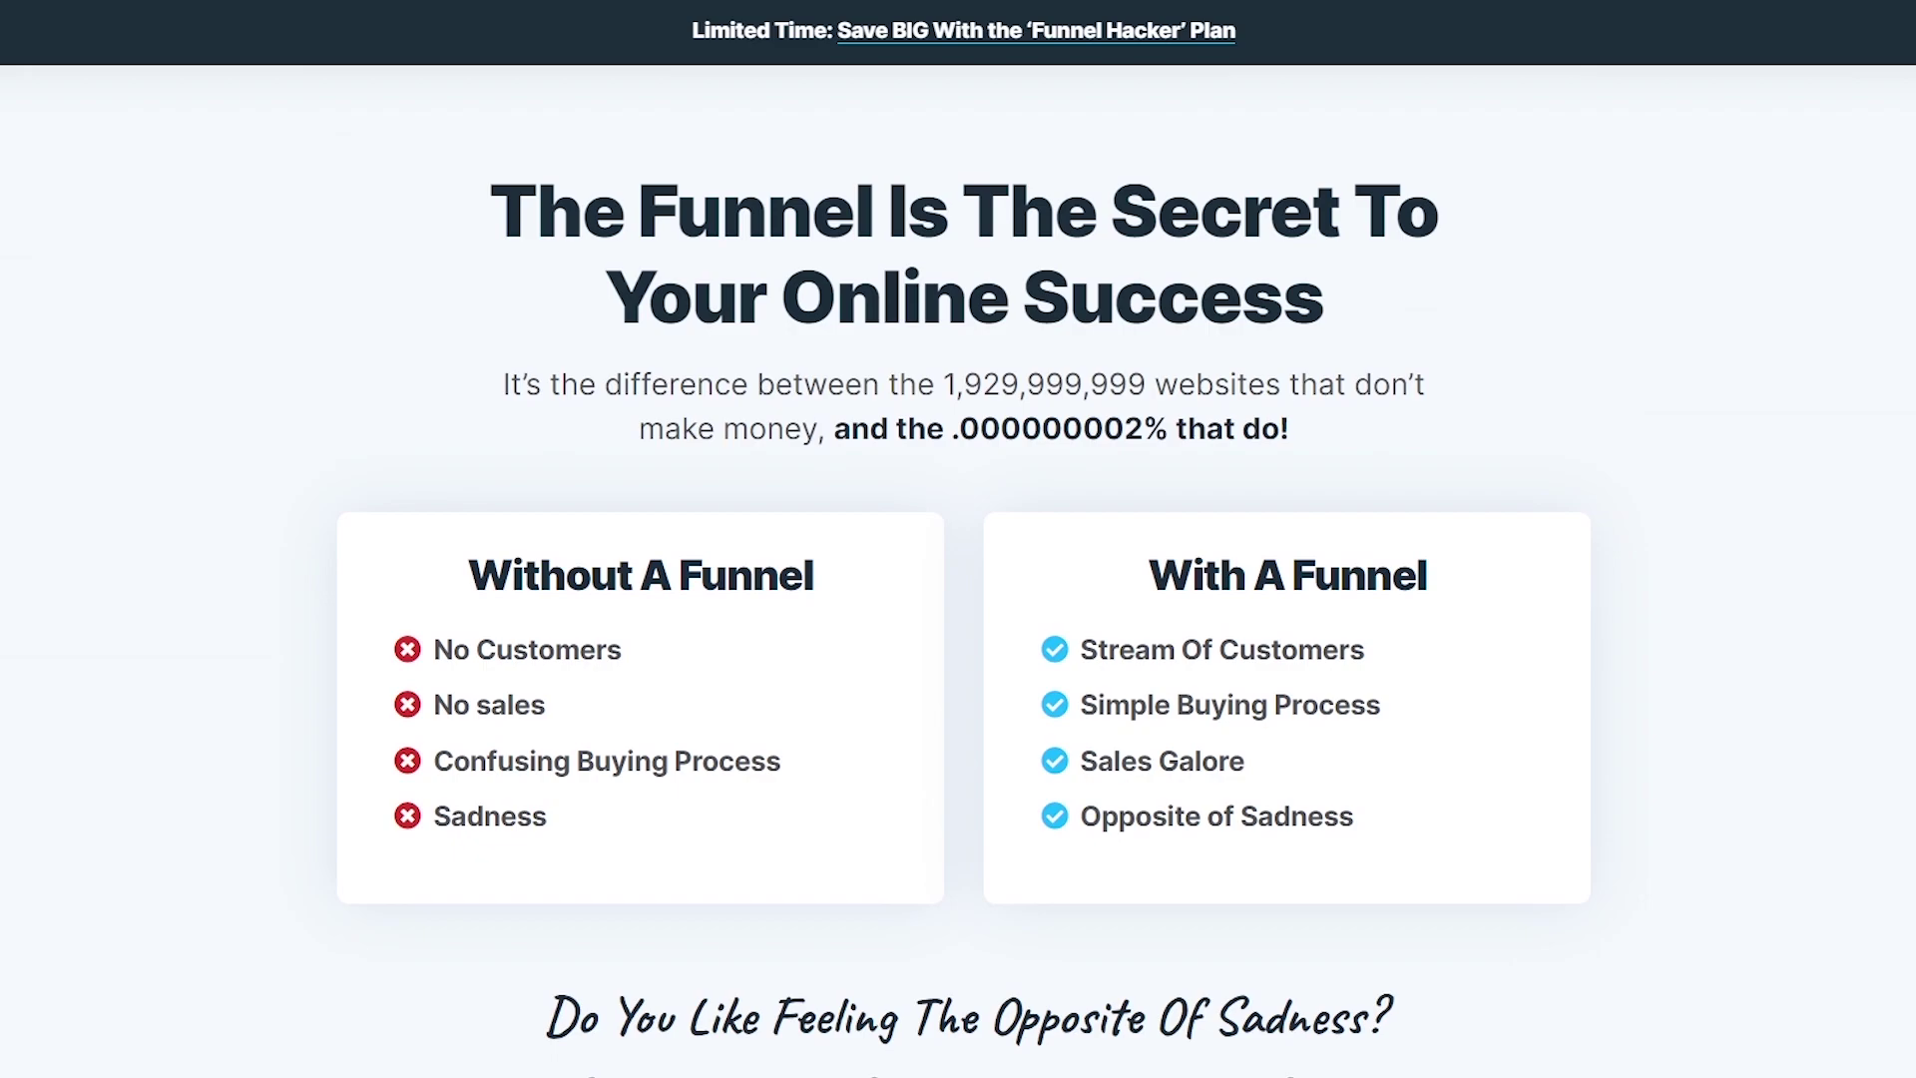